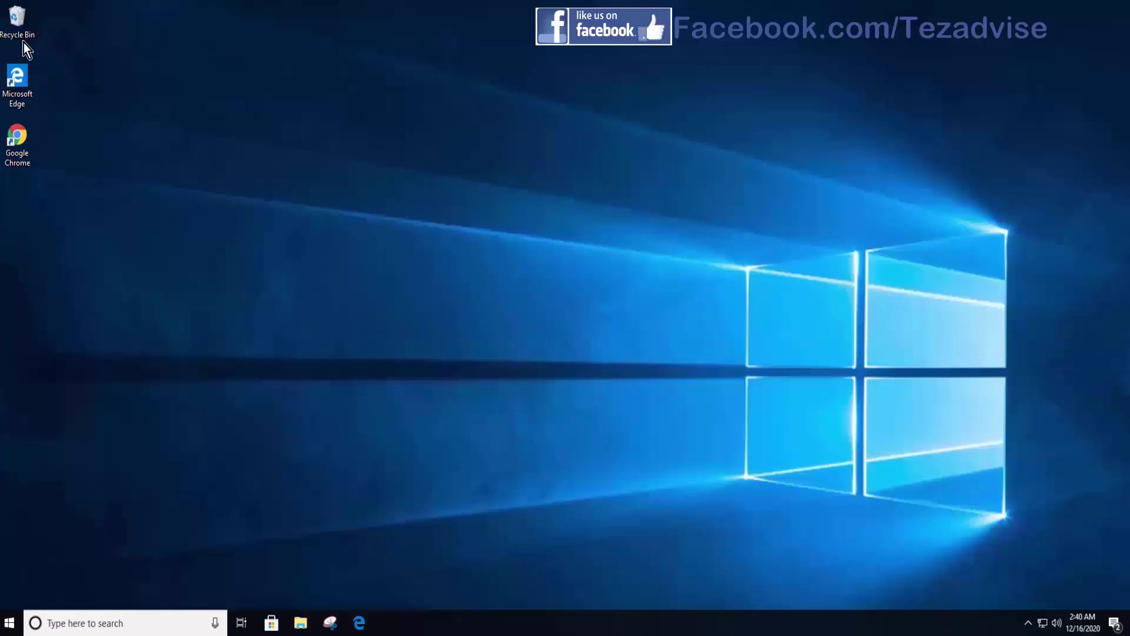
# Step: Delete the Google Chrome shortcut from the desktop
pyautogui.rightClick(417, 133)
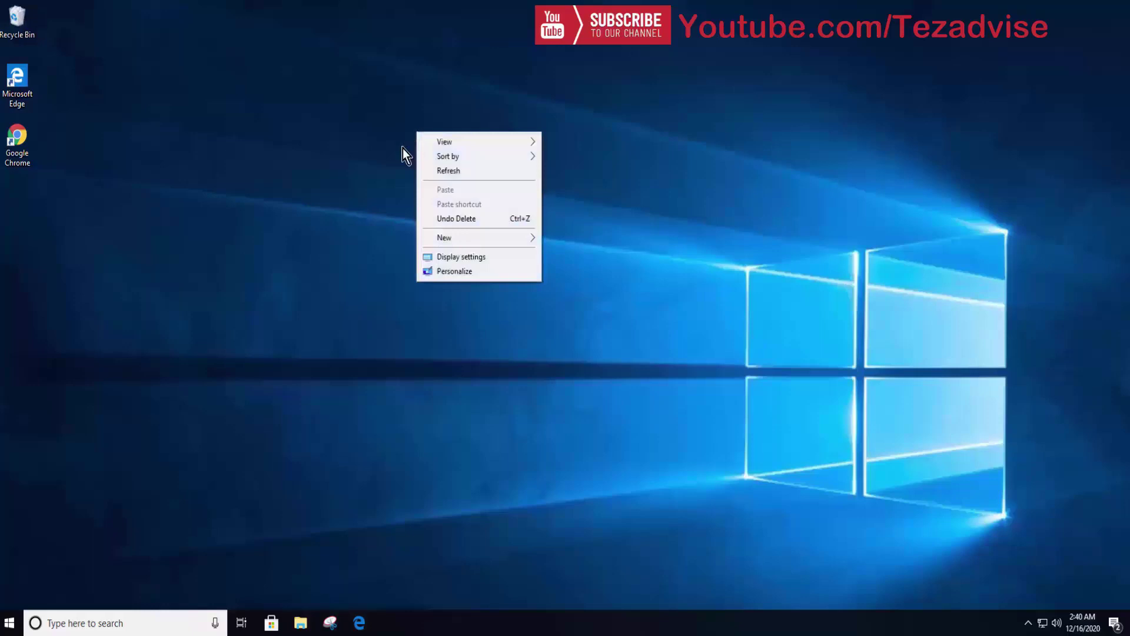
pyautogui.click(322, 189)
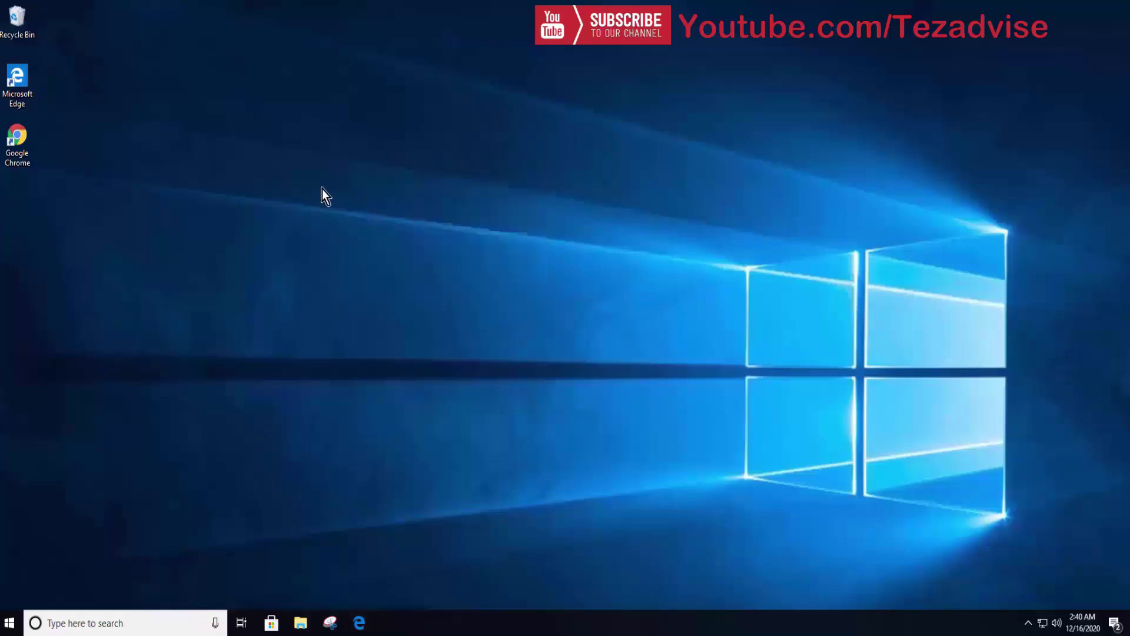
pyautogui.rightClick(23, 151)
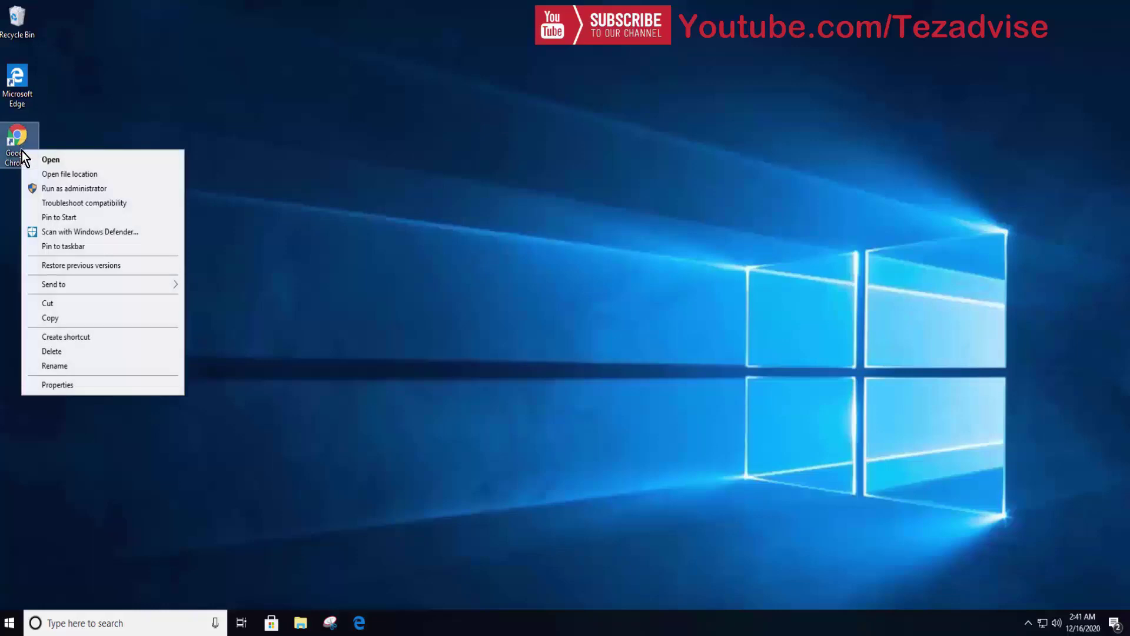
pyautogui.click(53, 353)
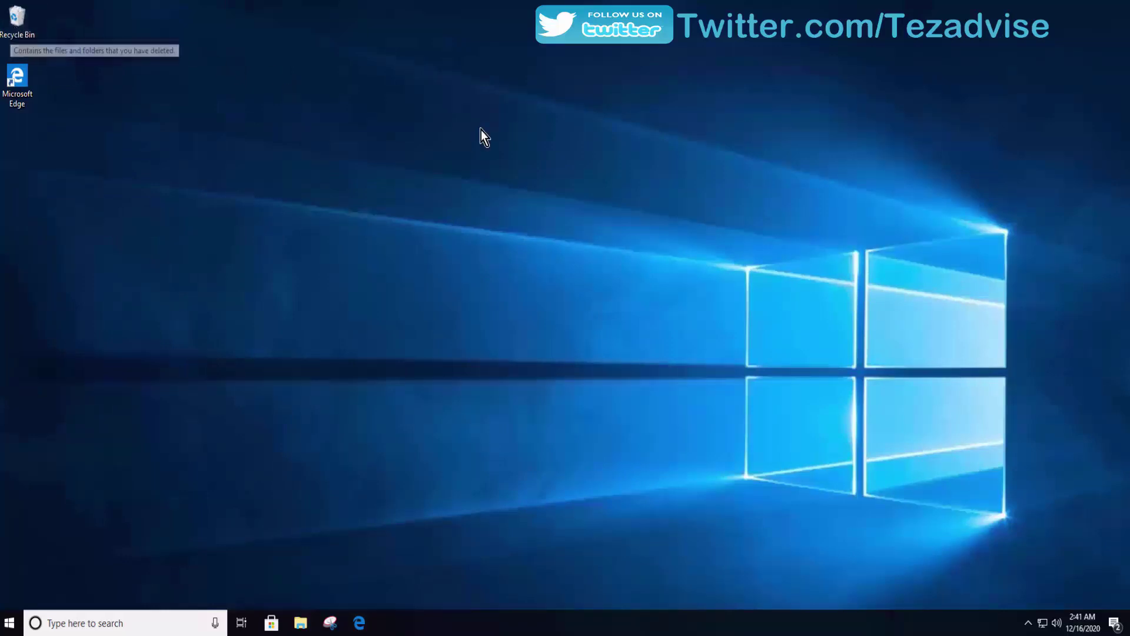
# Step: Restore the Google Chrome shortcut from the Recycle Bin with administrator permission, and close the Recycle Bin window
pyautogui.doubleClick(2, 25)
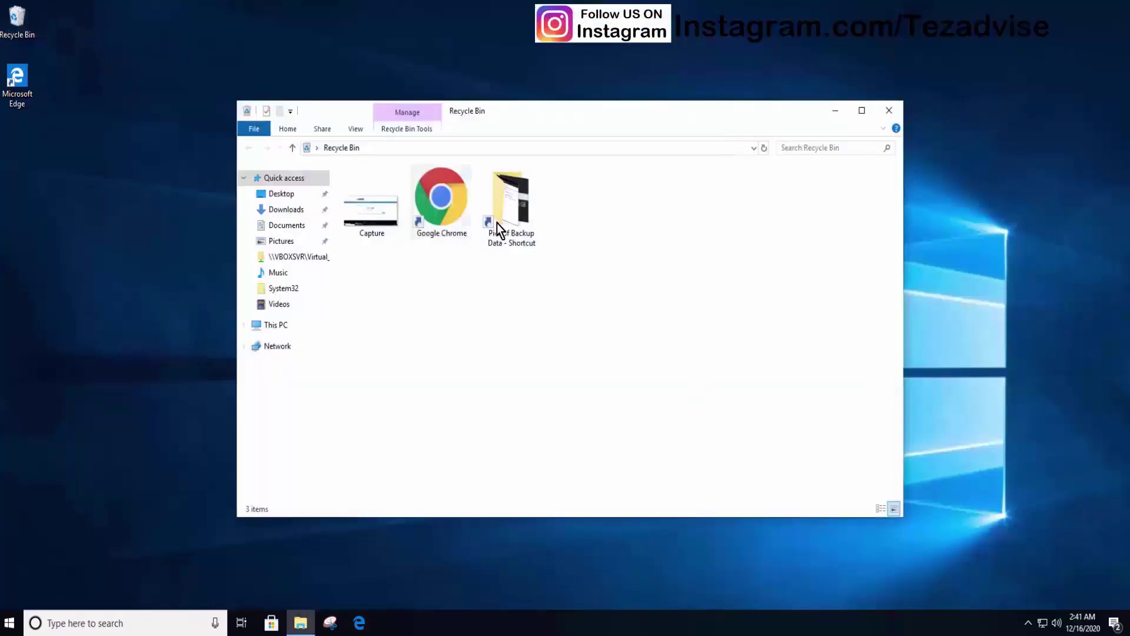
pyautogui.rightClick(436, 225)
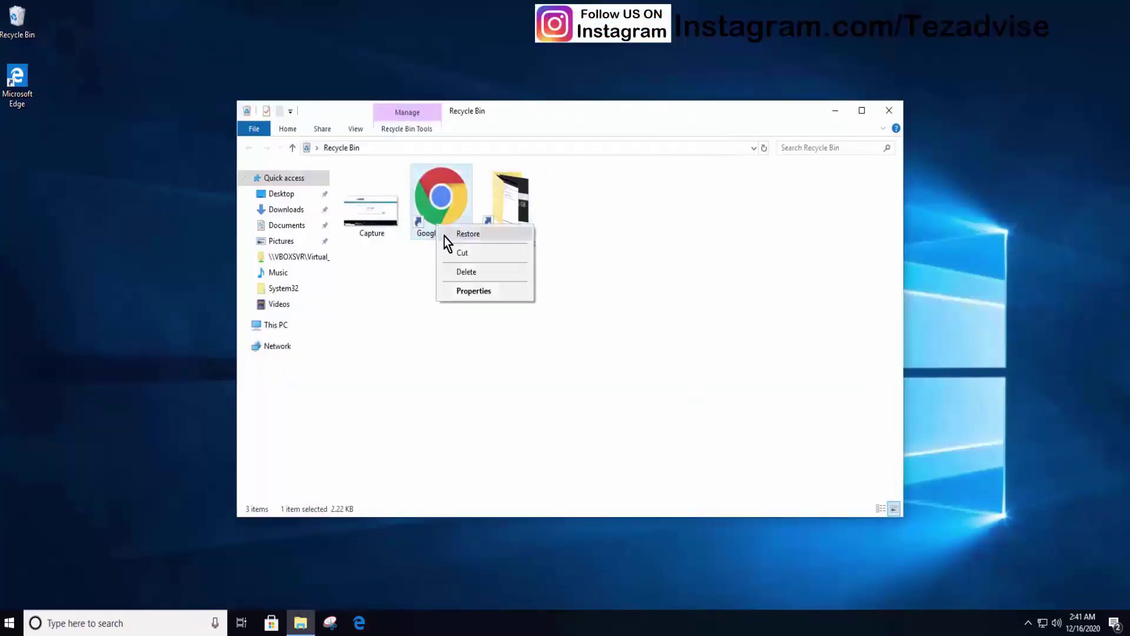
pyautogui.click(445, 235)
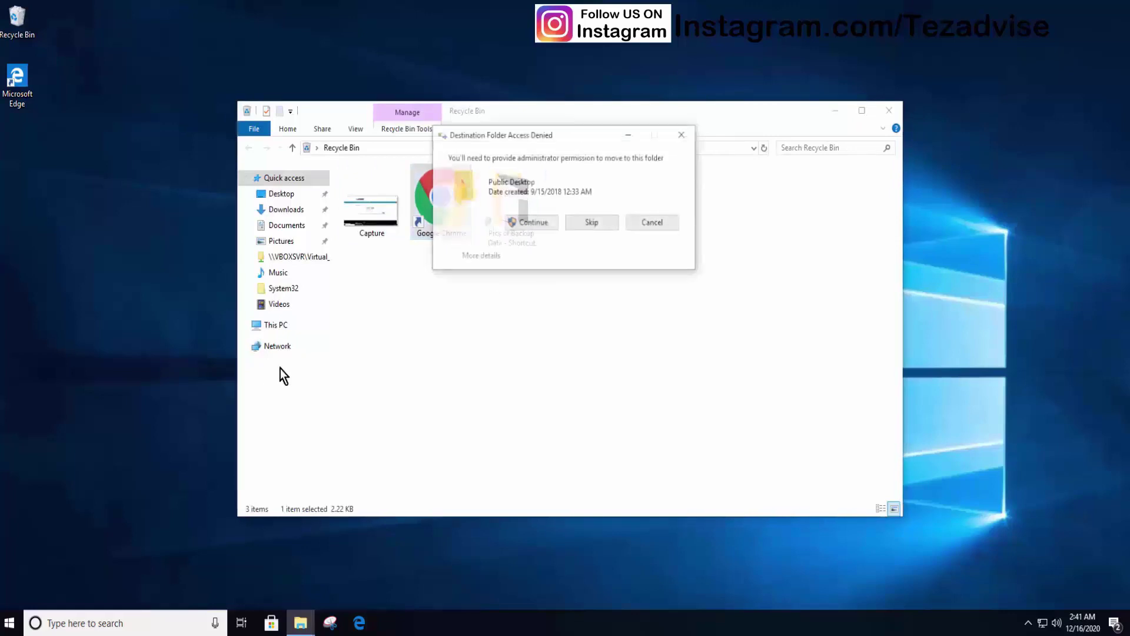
pyautogui.click(547, 227)
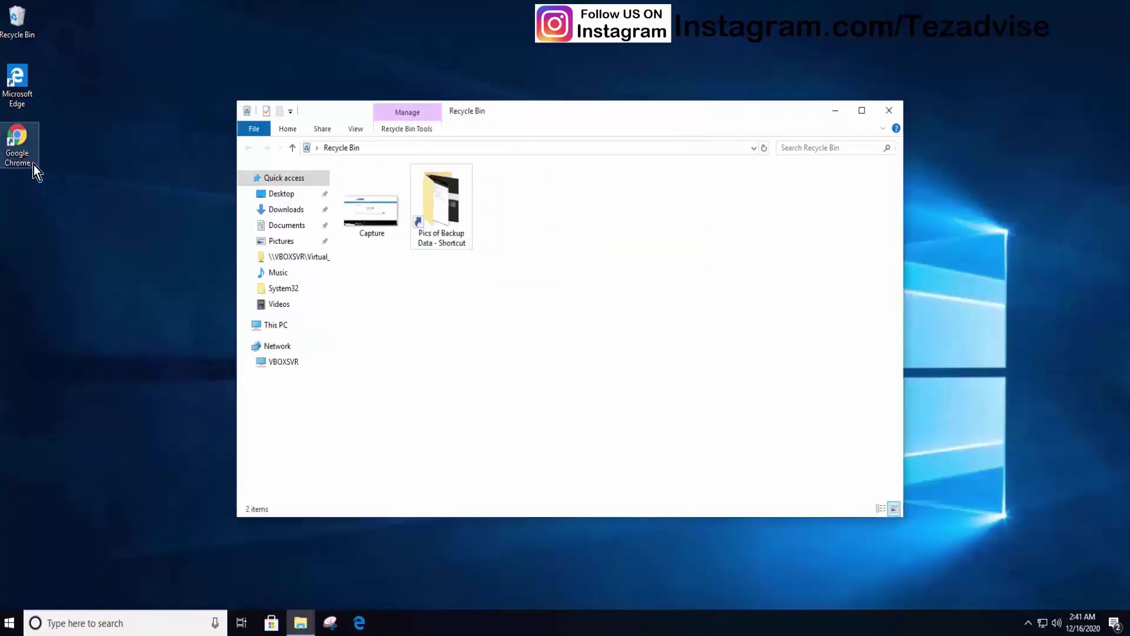
pyautogui.click(889, 110)
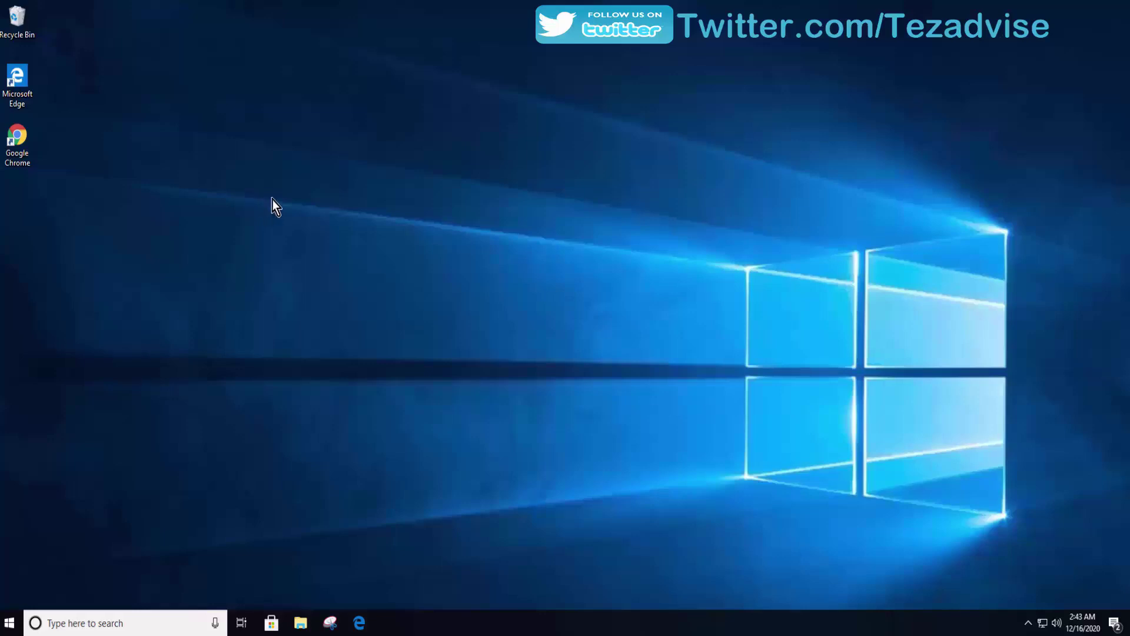
# Step: Launch Google Chrome and search for "disk drill" on the Tezadvise Safe Search page
pyautogui.doubleClick(30, 144)
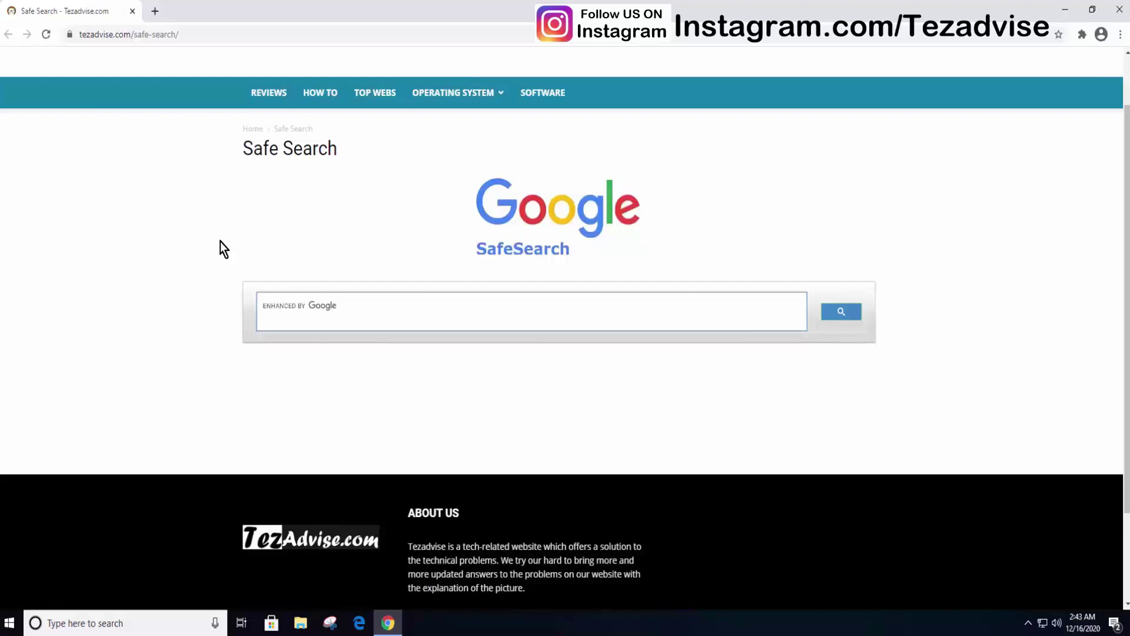
pyautogui.scroll(-2, 987, 305)
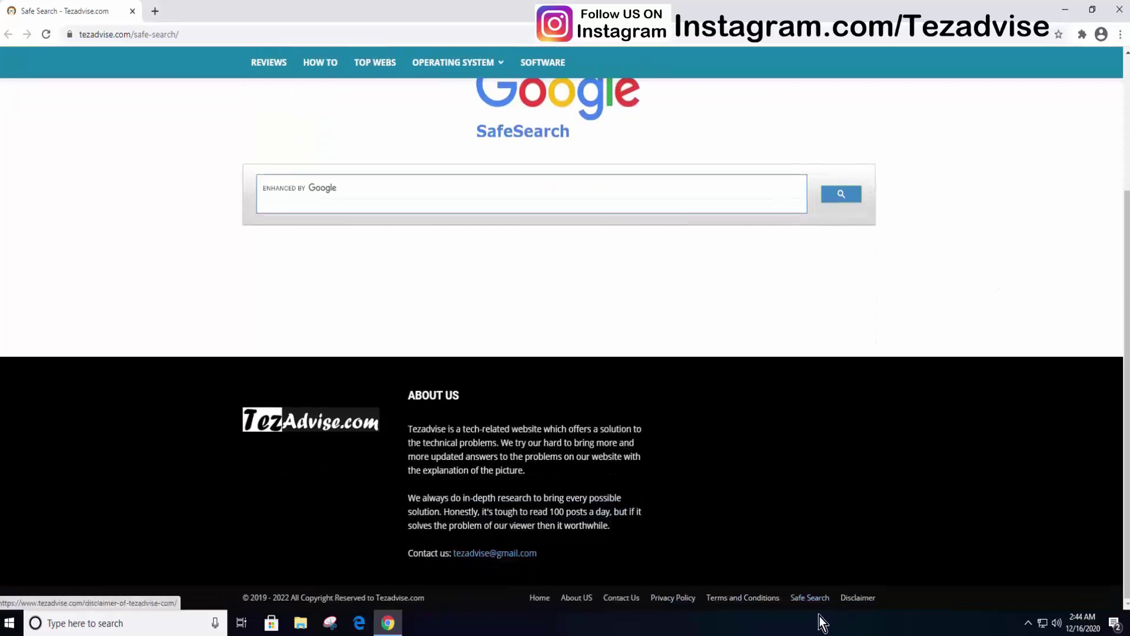
pyautogui.scroll(1, 159, 148)
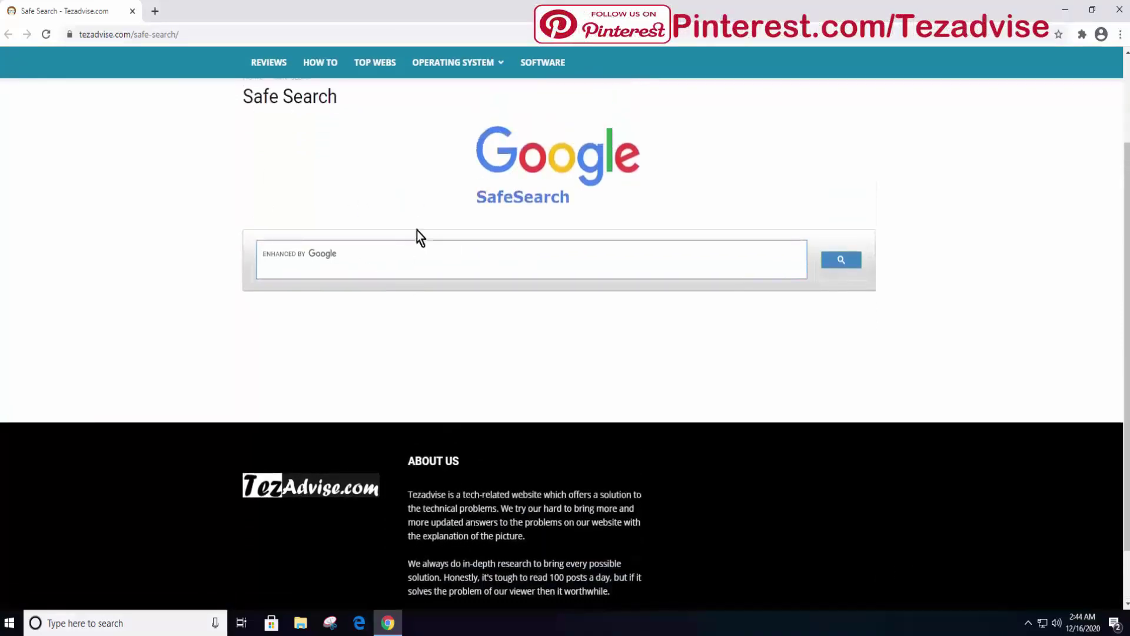
pyautogui.scroll(1, 582, 154)
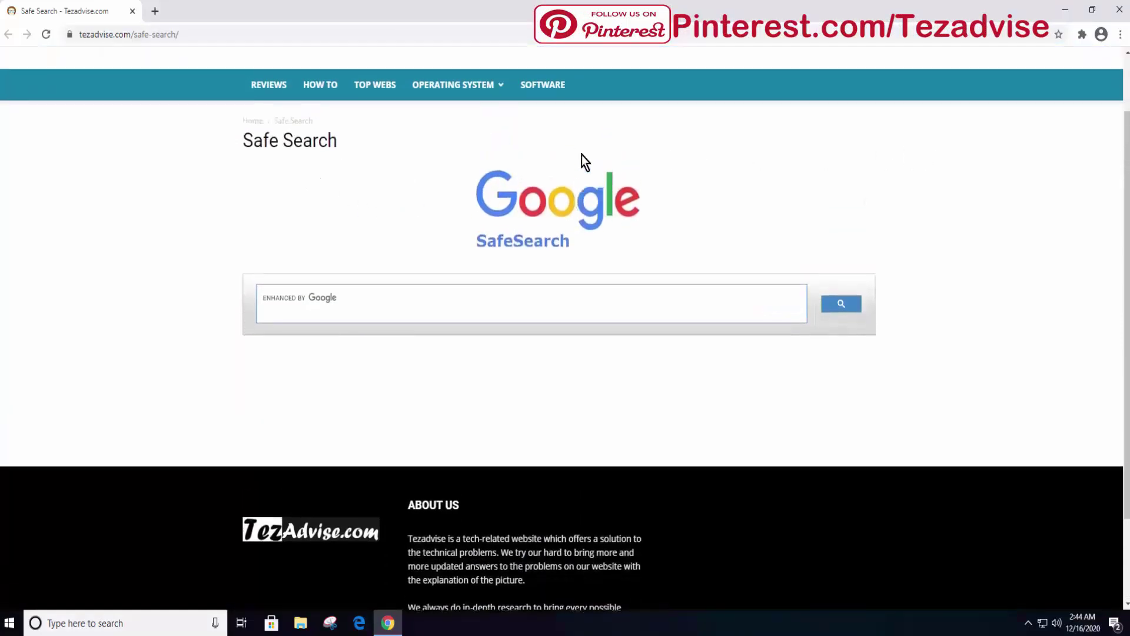
pyautogui.scroll(1, 760, 212)
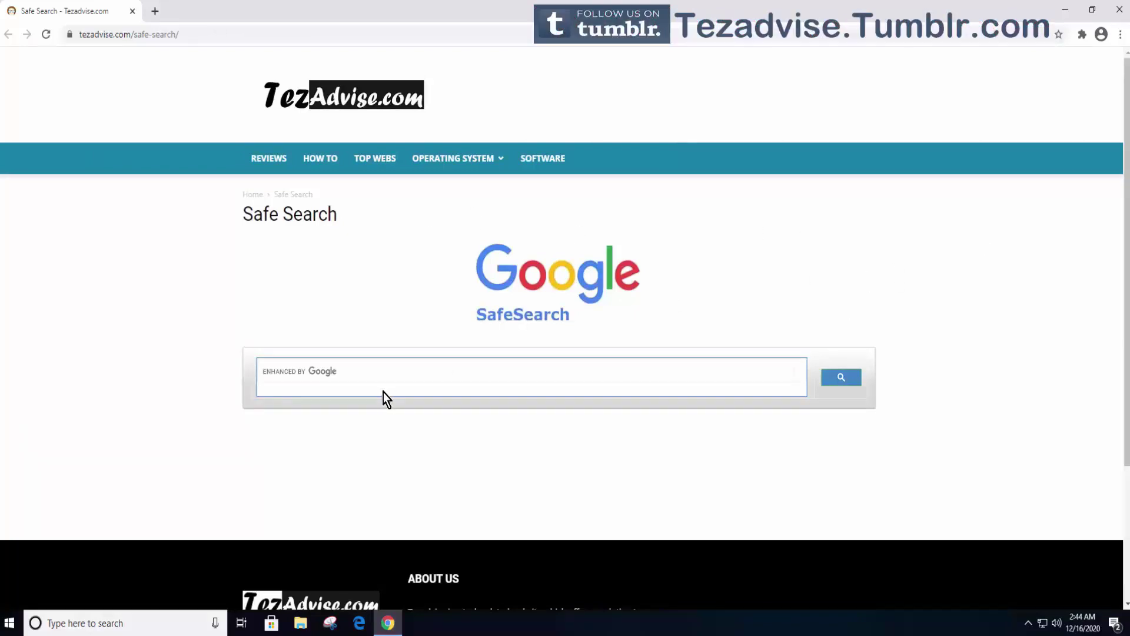
pyautogui.click(480, 375)
pyautogui.write('disk drill')
pyautogui.press('Return')
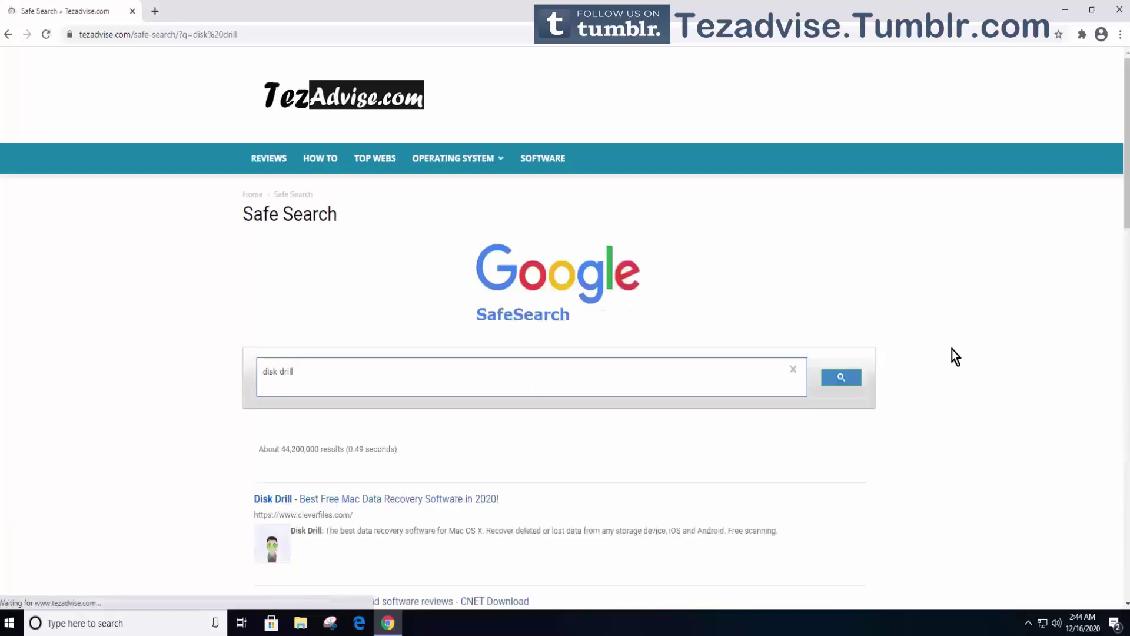
# Step: Download the free Basic edition of Disk Drill for Windows from the CleverFiles site and open the downloaded installer
pyautogui.scroll(-2, 952, 348)
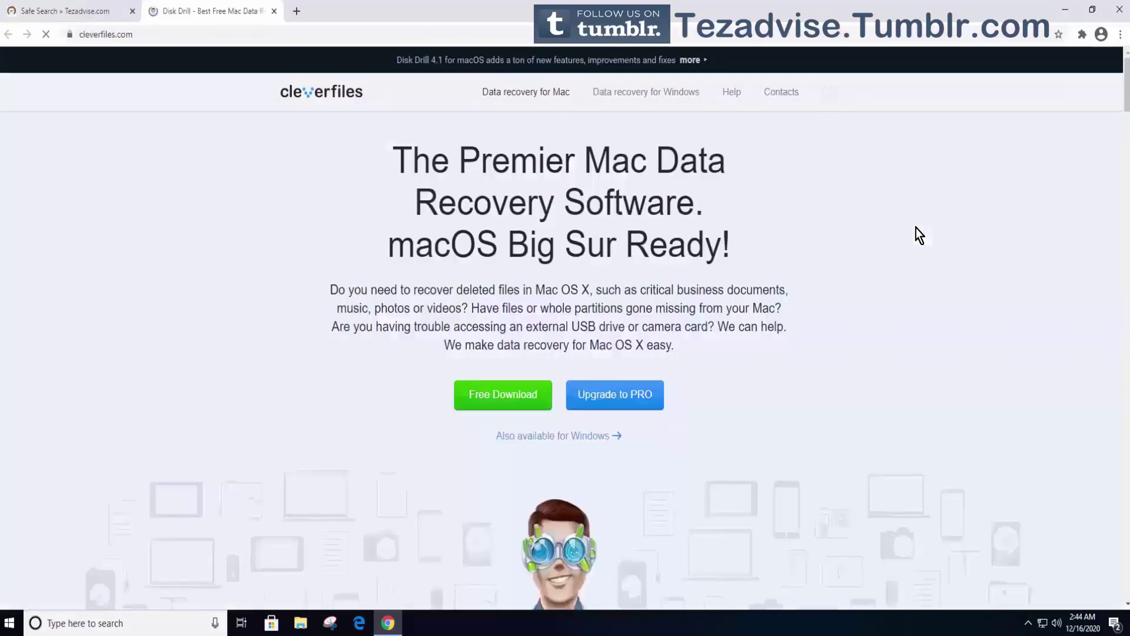
pyautogui.click(580, 438)
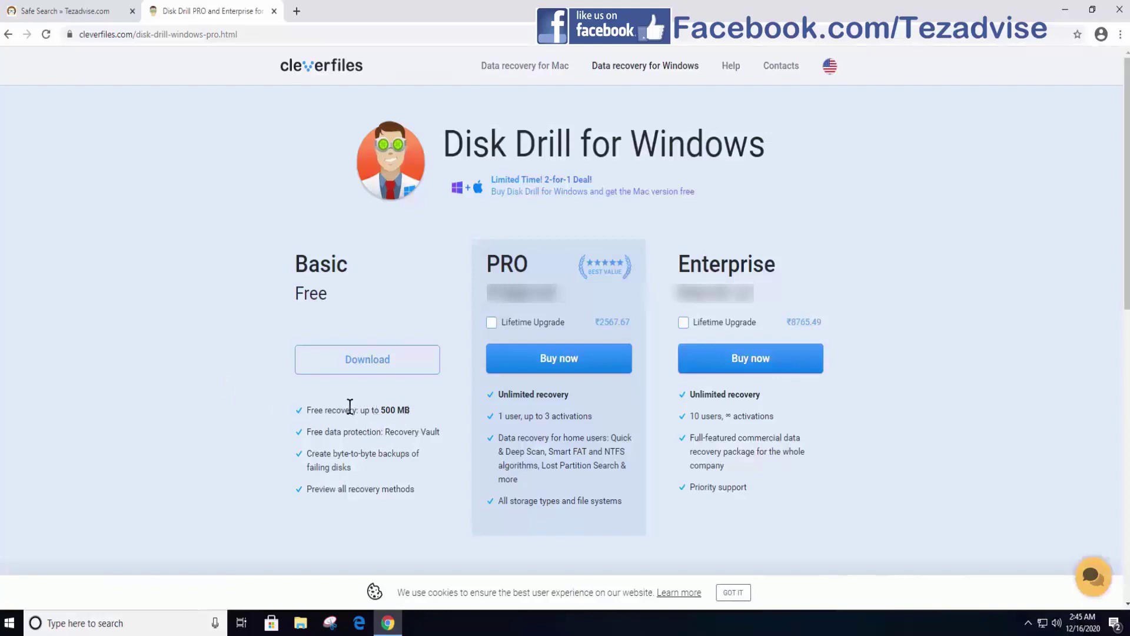
pyautogui.moveTo(361, 410); pyautogui.dragTo(413, 410)
pyautogui.click(384, 361)
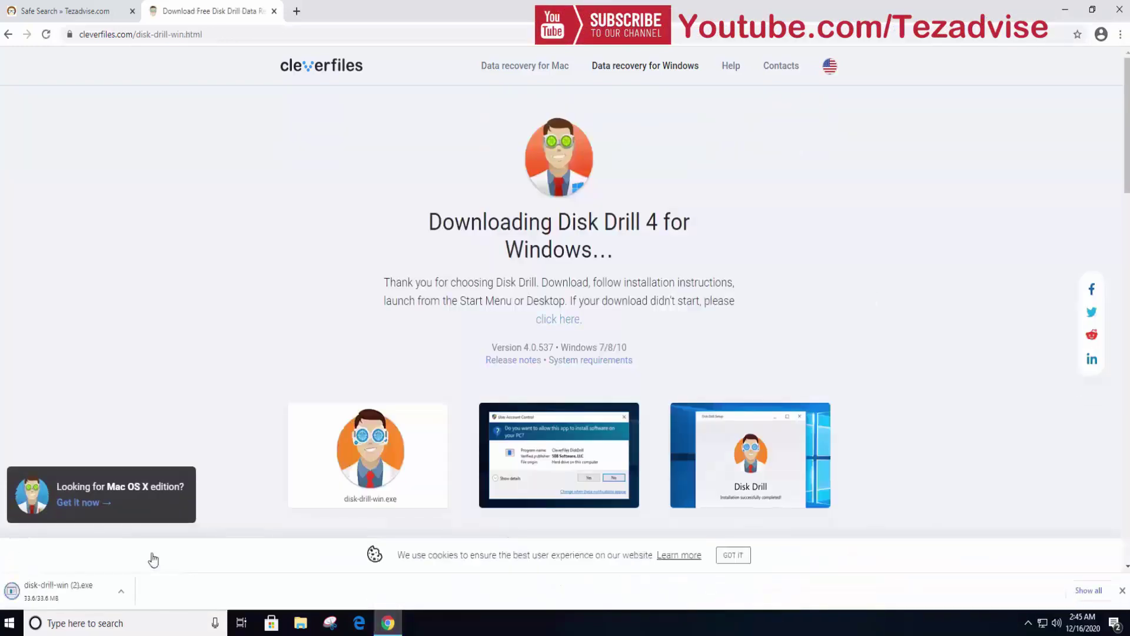
pyautogui.click(121, 591)
pyautogui.click(182, 507)
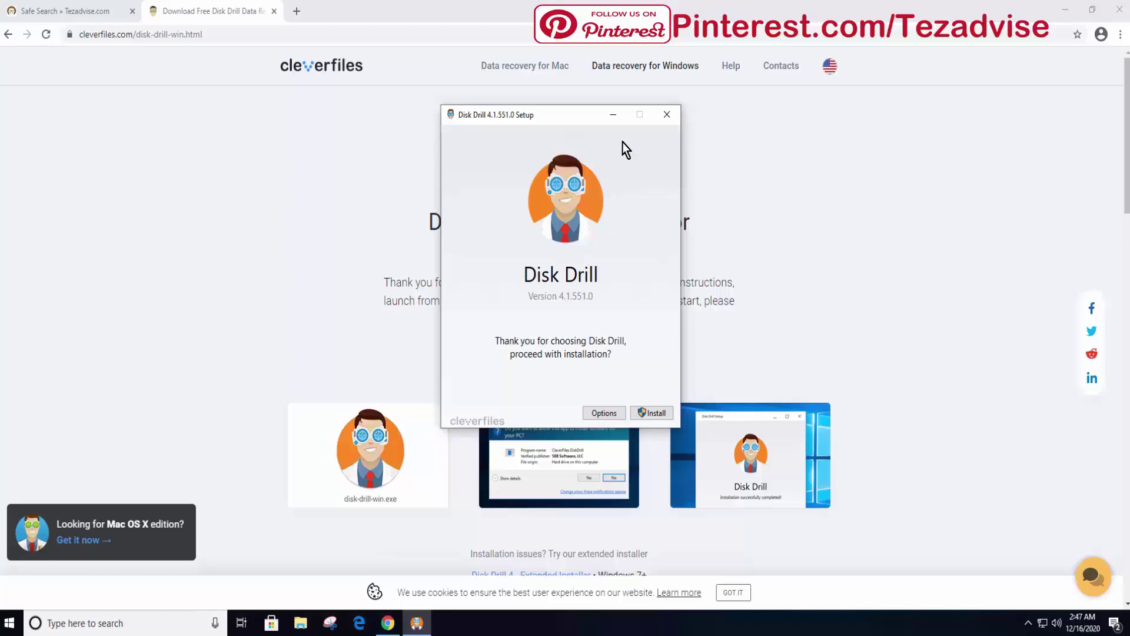
# Step: Set the install location in the Disk Drill setup options to Local Disk (C:)
pyautogui.click(606, 413)
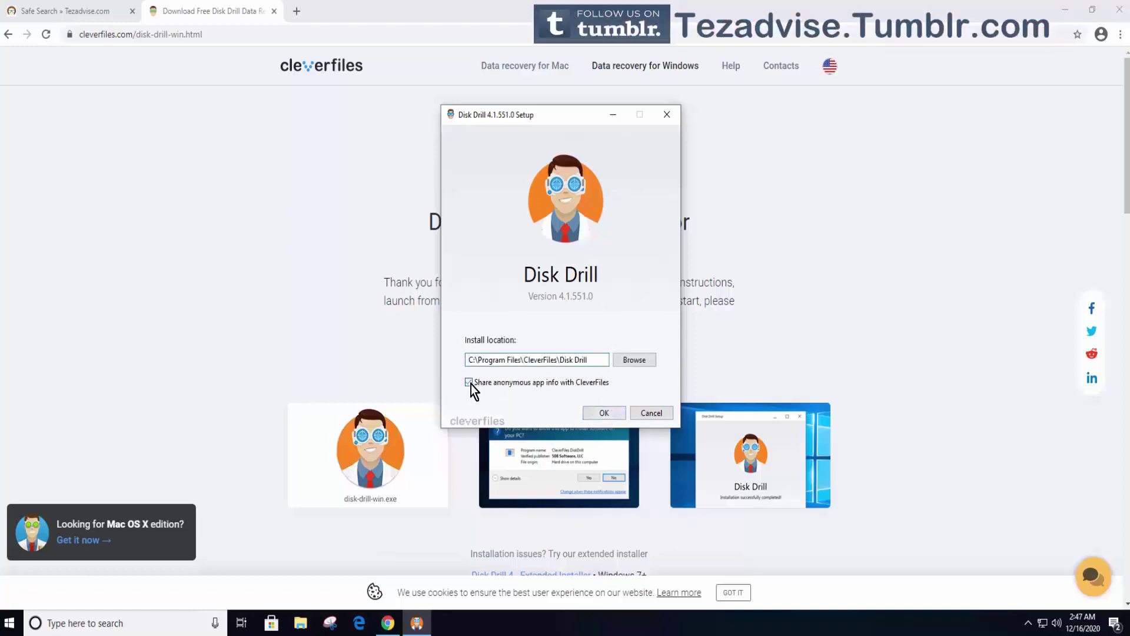
pyautogui.click(636, 363)
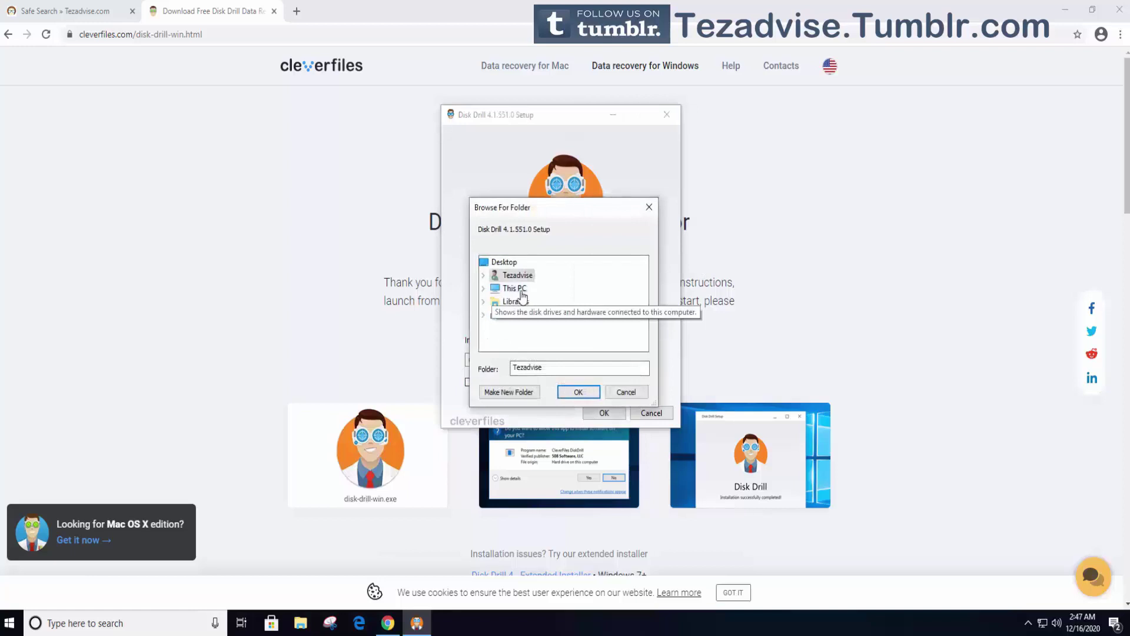
pyautogui.click(514, 288)
pyautogui.scroll(-2, 599, 301)
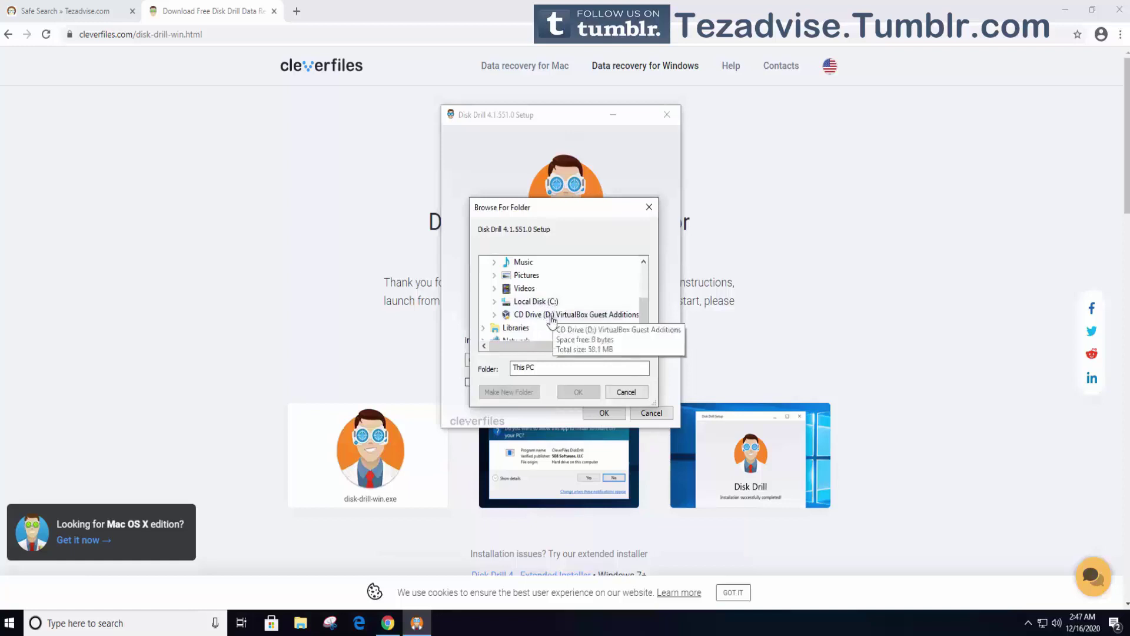
pyautogui.click(551, 315)
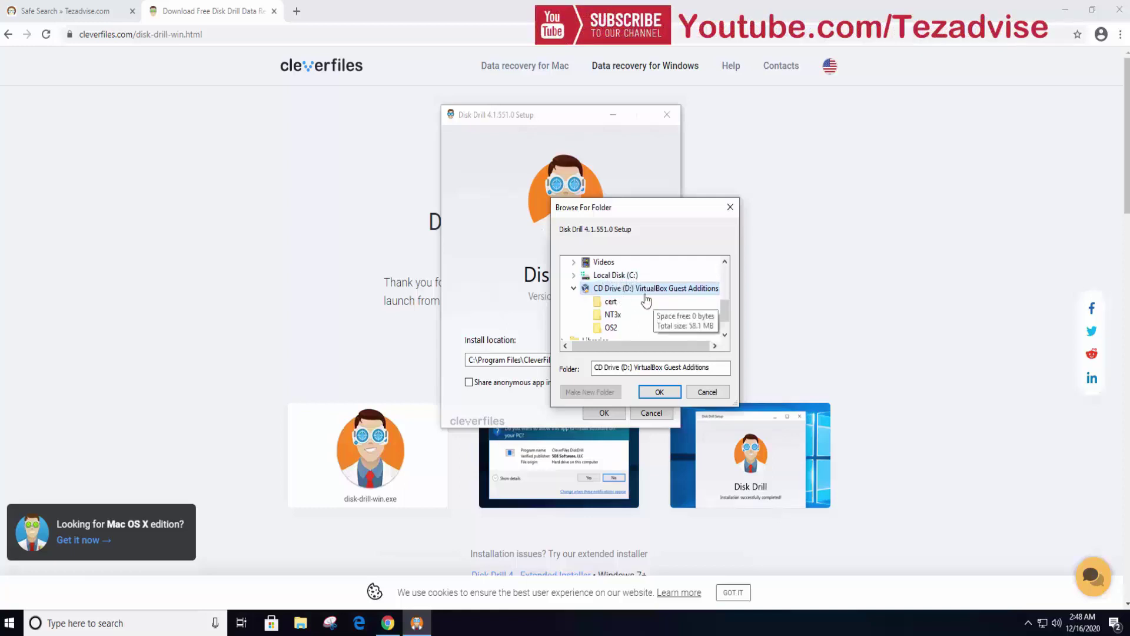
pyautogui.click(613, 275)
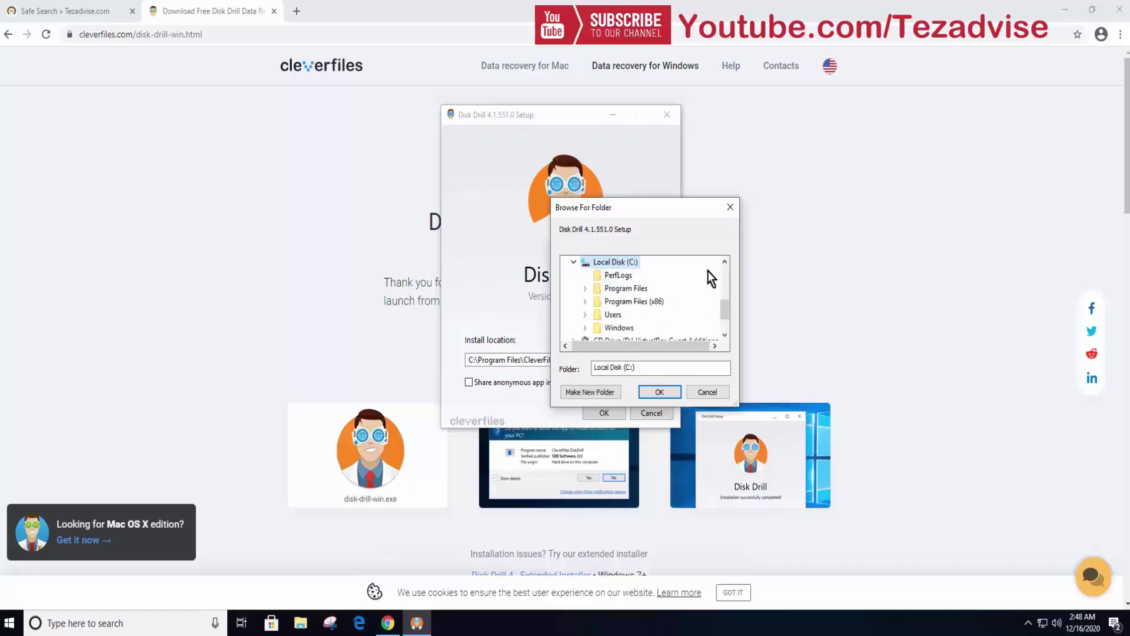
pyautogui.click(648, 392)
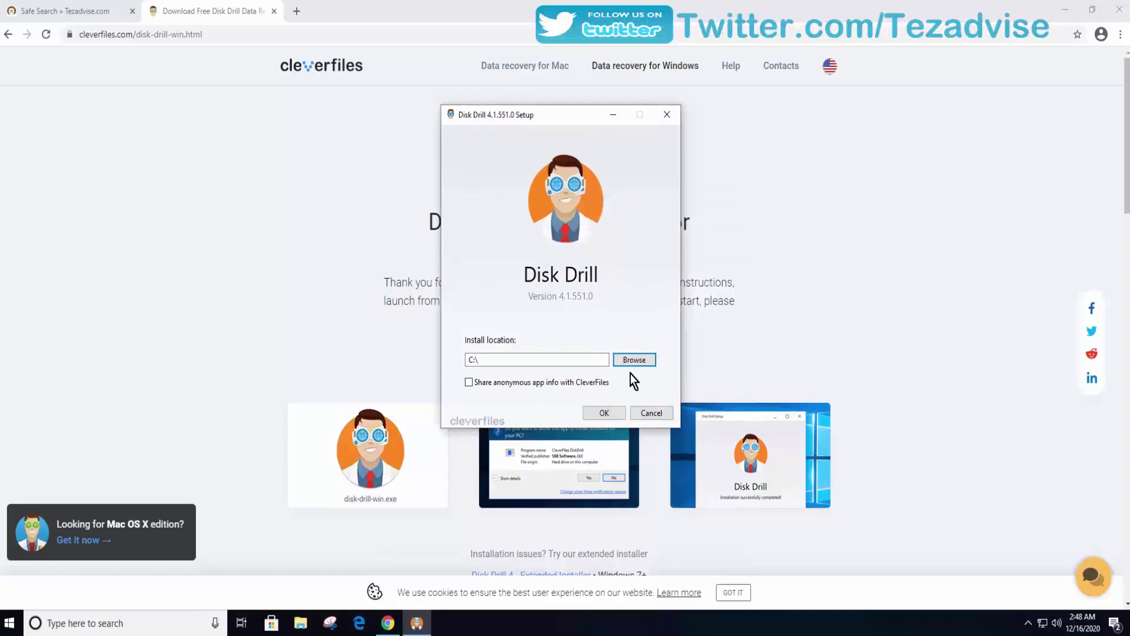
pyautogui.click(604, 413)
# Step: Install and launch Disk Drill, allowing both User Account Control requests, and move its window closer to the middle of the desktop
pyautogui.click(651, 412)
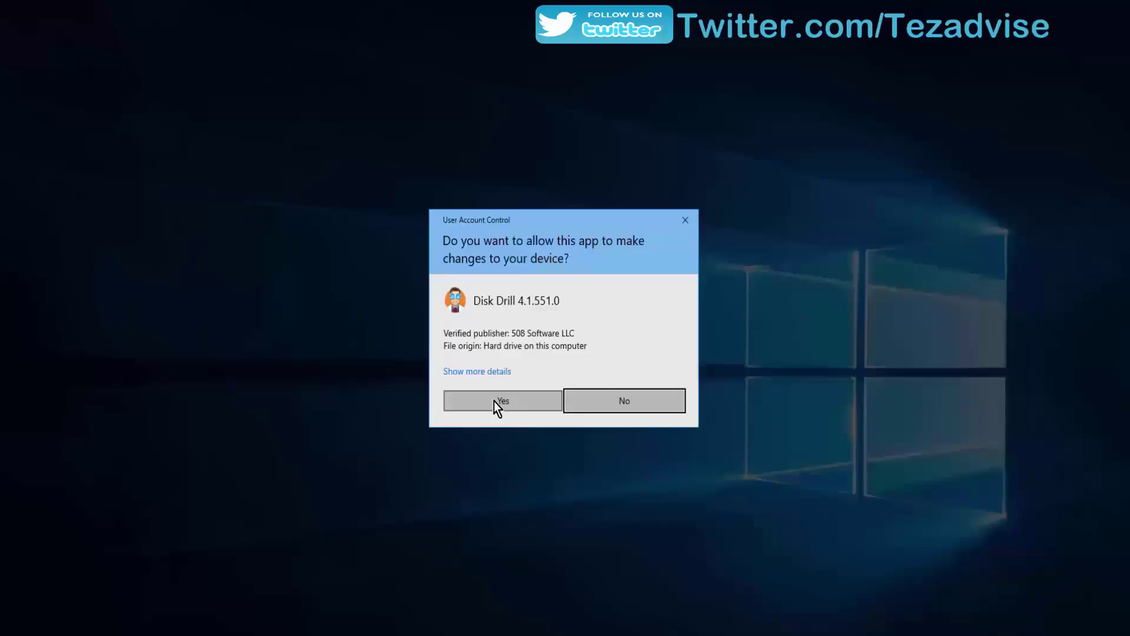
pyautogui.click(494, 401)
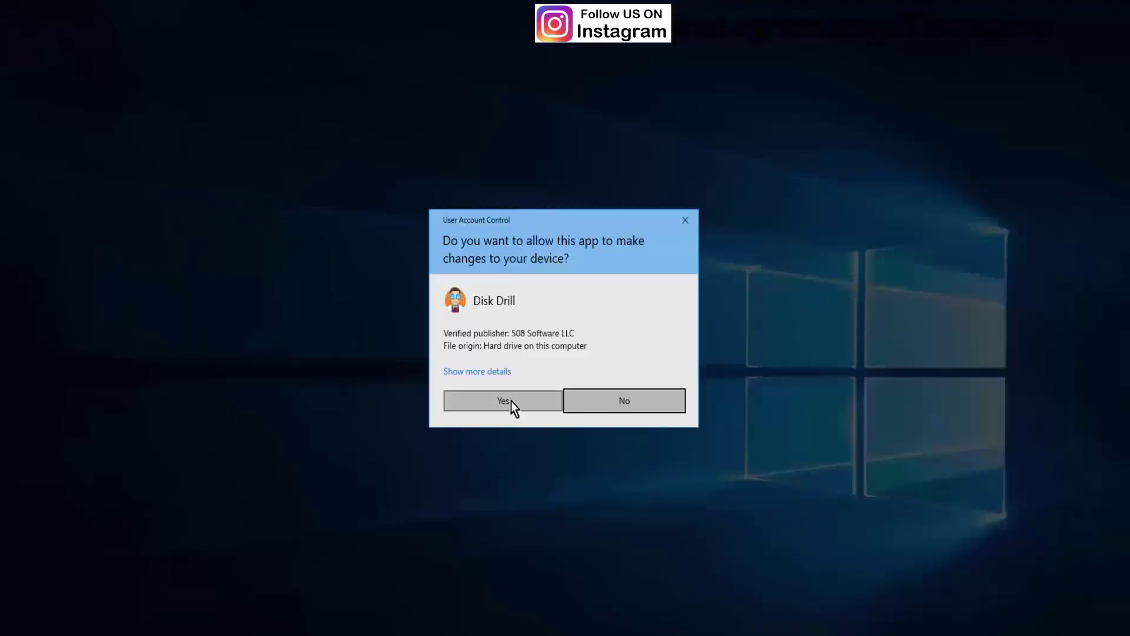
pyautogui.click(511, 403)
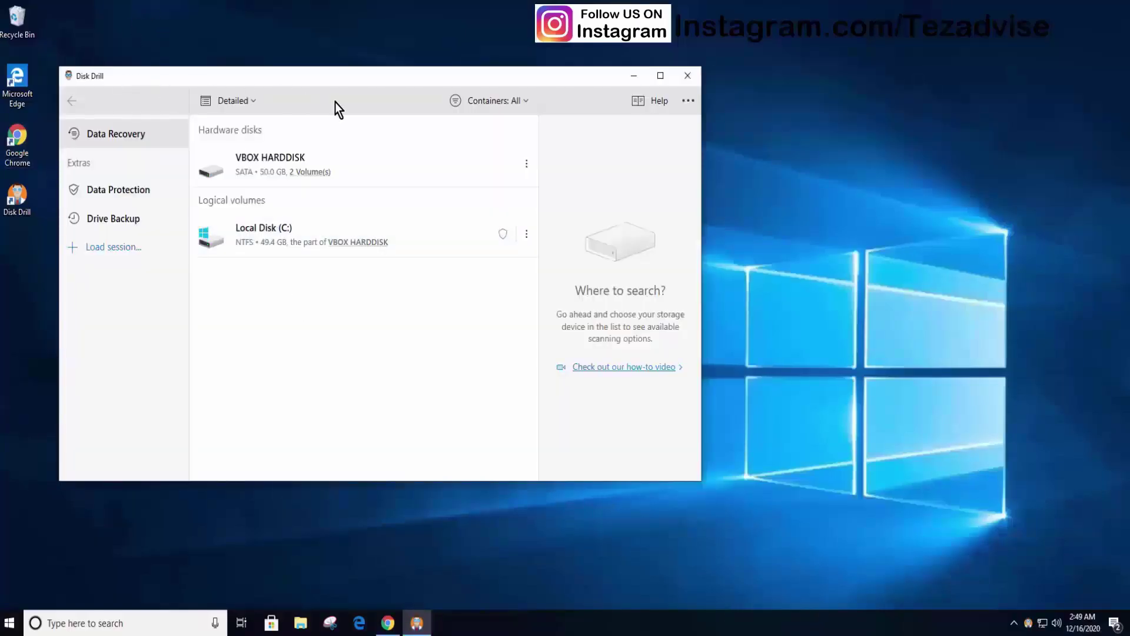
pyautogui.moveTo(334, 101); pyautogui.dragTo(454, 102)
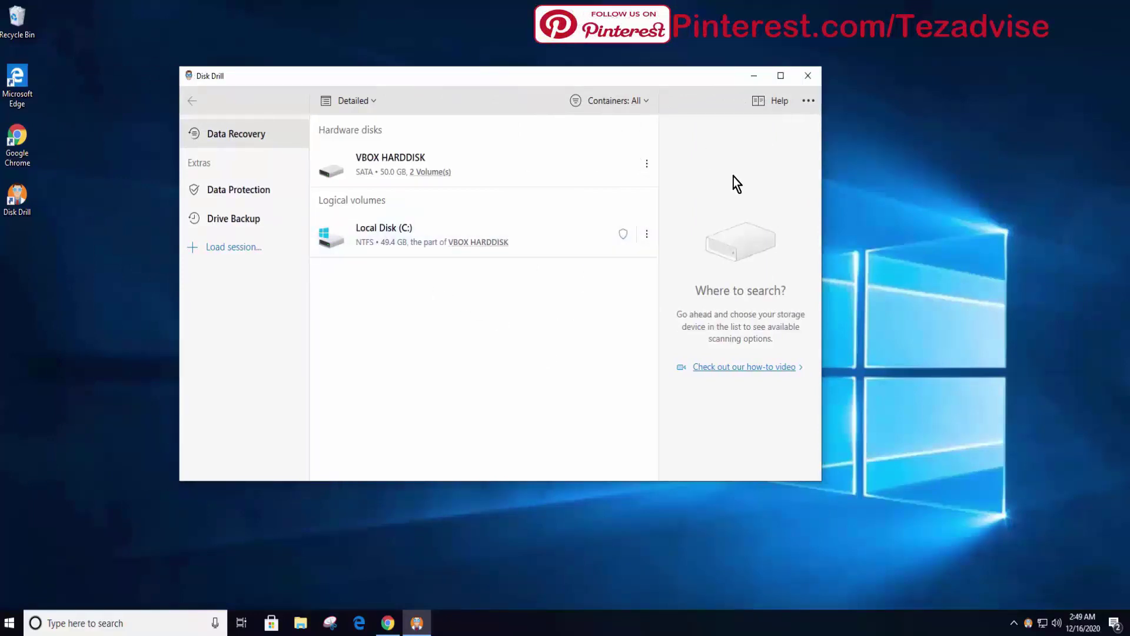
pyautogui.click(642, 101)
pyautogui.click(746, 166)
pyautogui.click(808, 100)
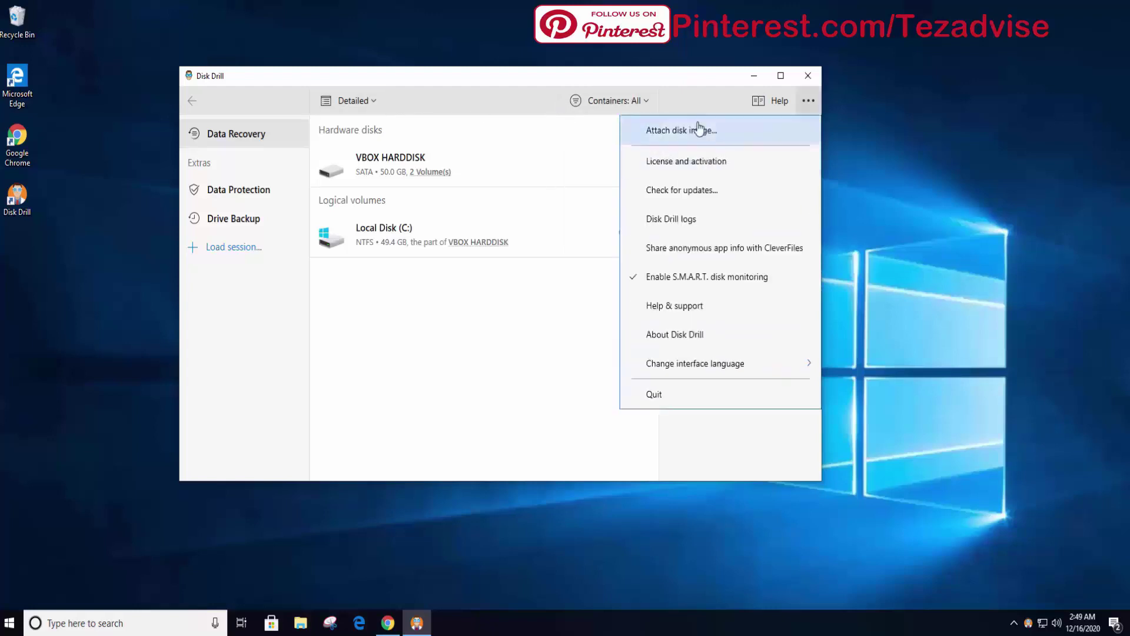
pyautogui.click(700, 103)
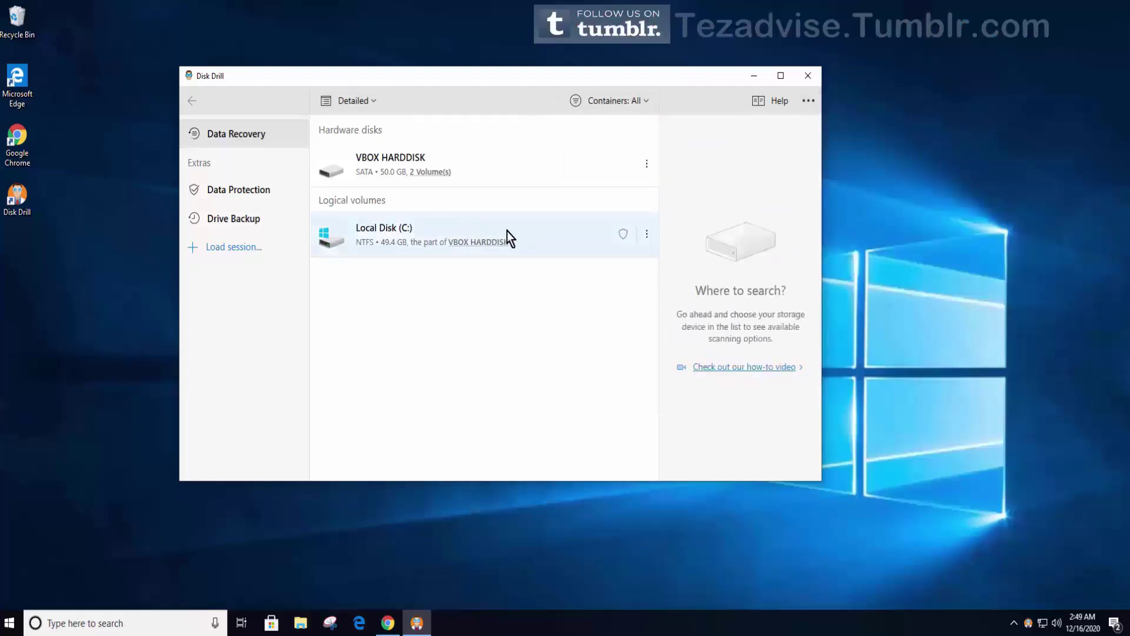
# Step: Select Local Disk (C:) for data recovery and choose Quick Scan as the recovery method
pyautogui.click(522, 234)
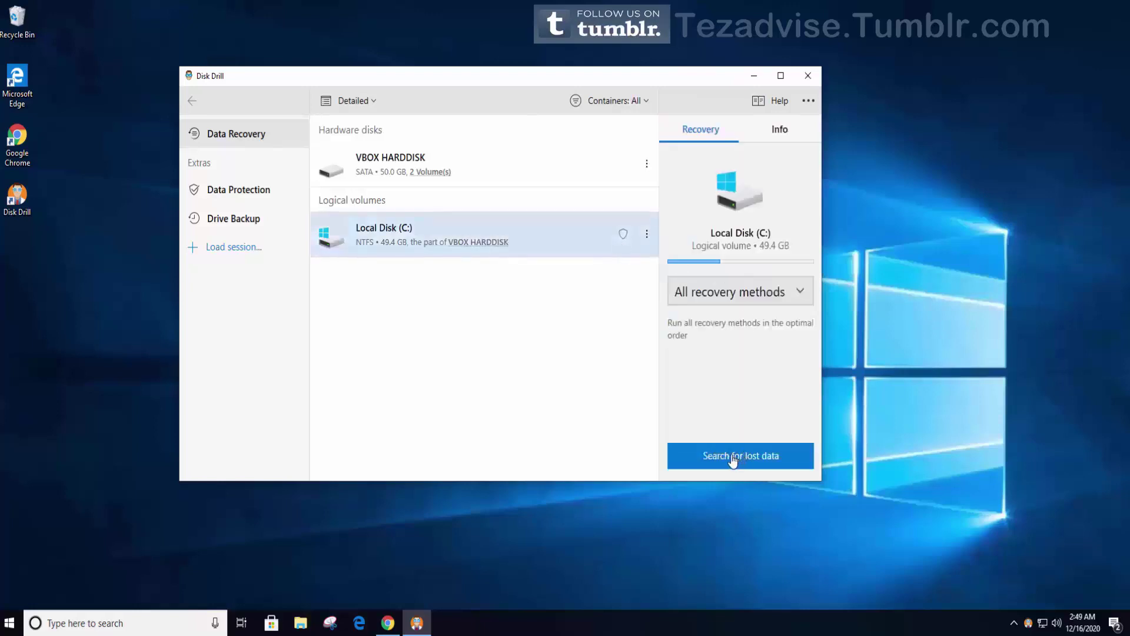
pyautogui.click(741, 291)
pyautogui.click(706, 354)
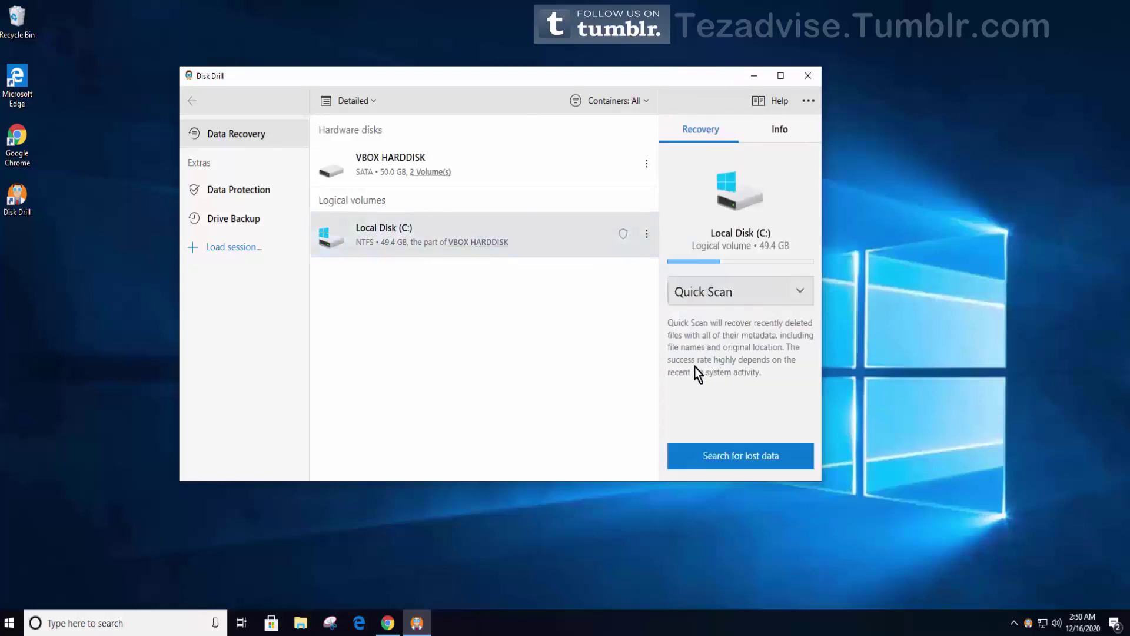
pyautogui.click(743, 298)
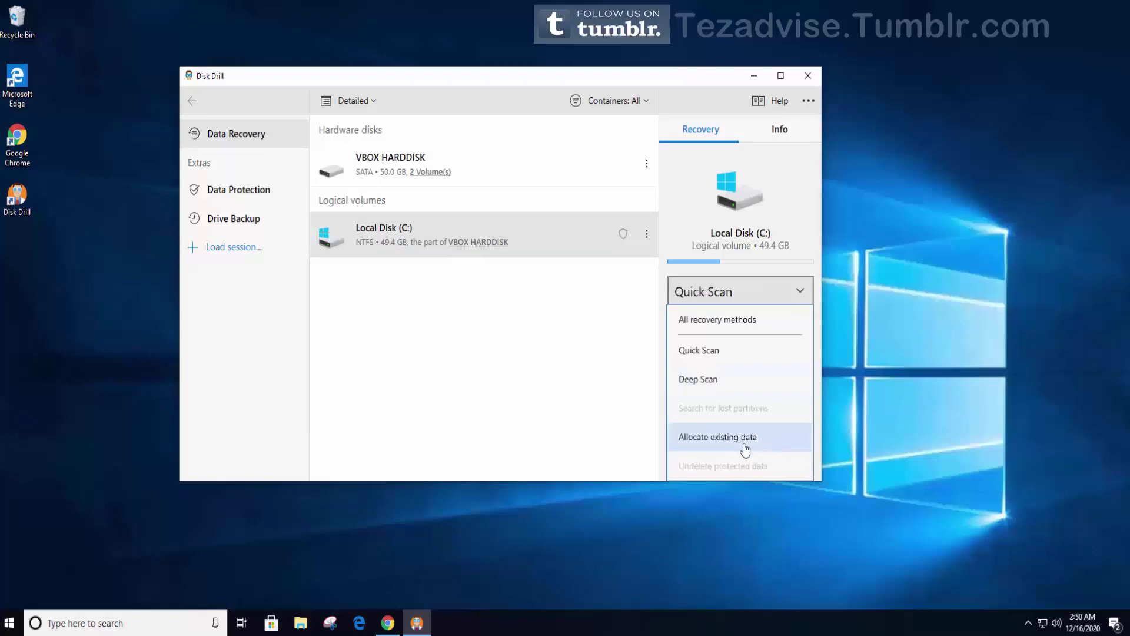
pyautogui.click(758, 367)
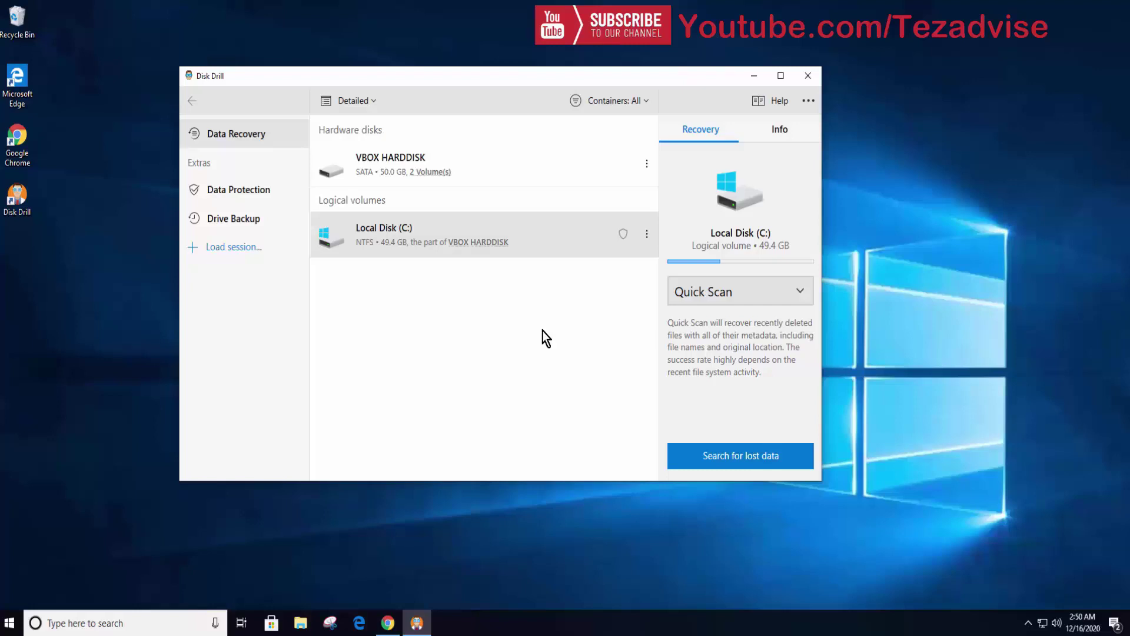
# Step: Start the Disk Drill search for lost data on Local Disk (C:)
pyautogui.click(784, 467)
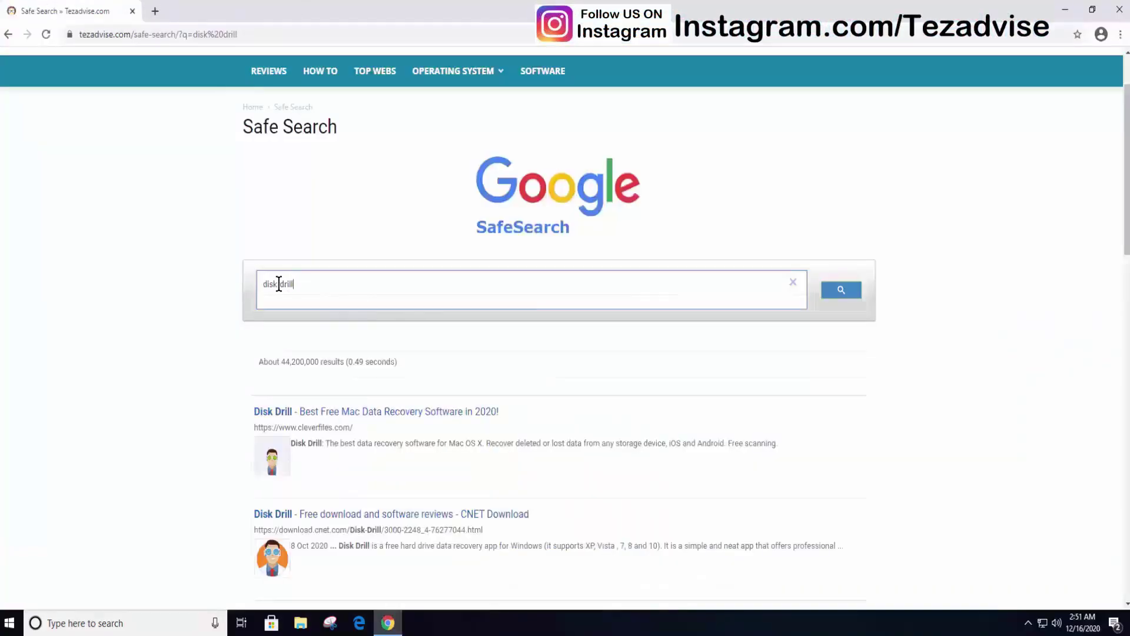
# Step: Search for "recuva" on the SafeSearch page and open the CCleaner result for downloading Recuva
pyautogui.write('recuva')
pyautogui.press('Return')
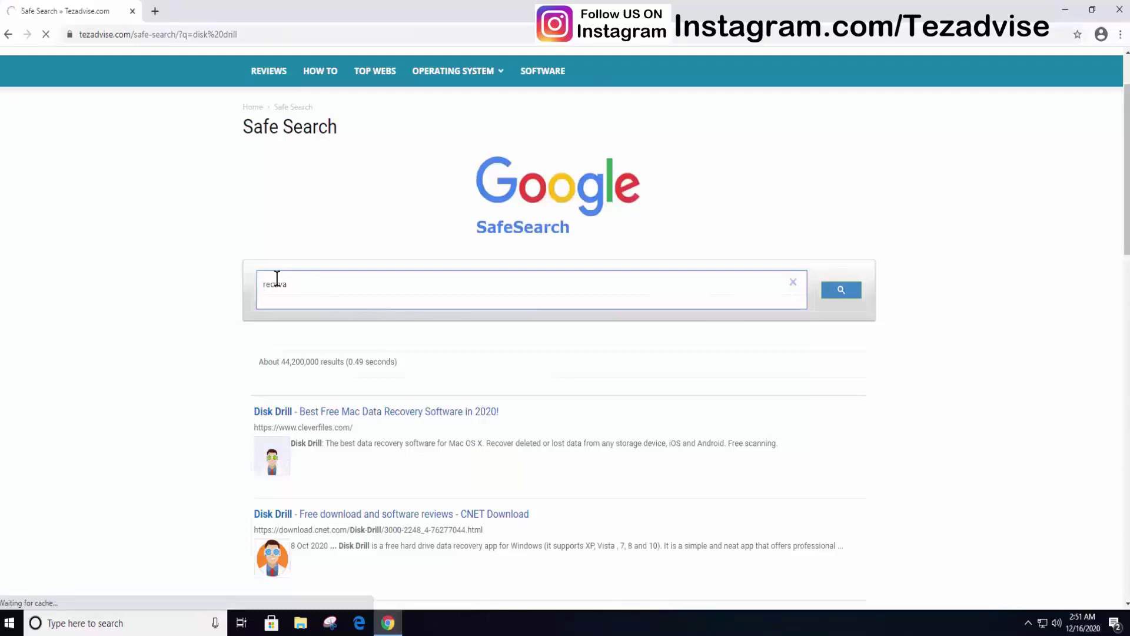
pyautogui.scroll(-6, 224, 294)
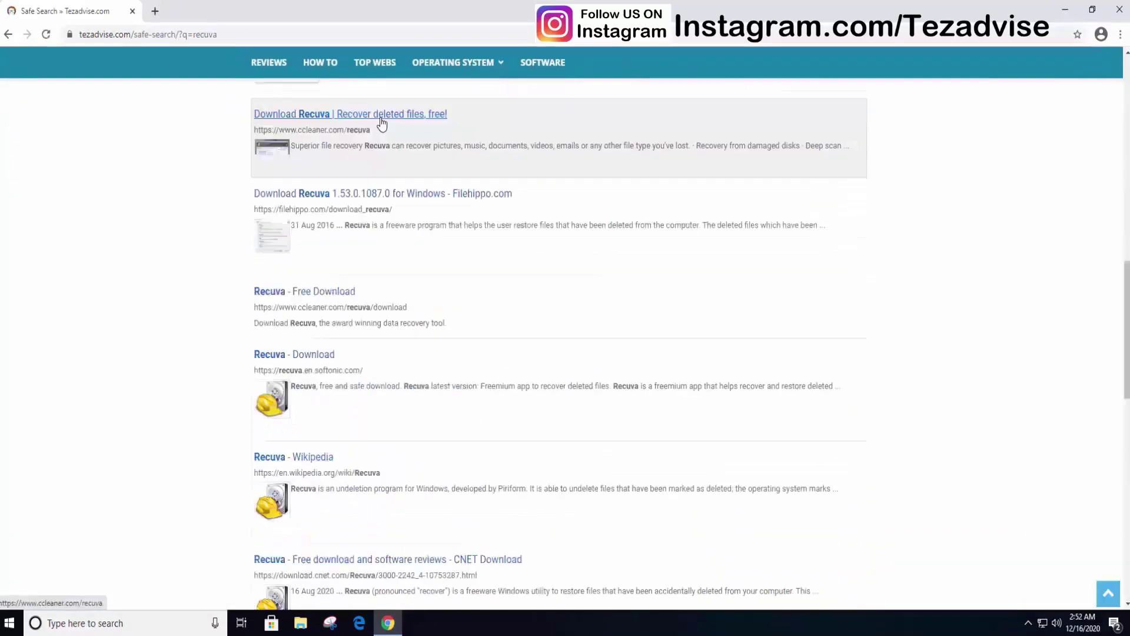
pyautogui.click(382, 118)
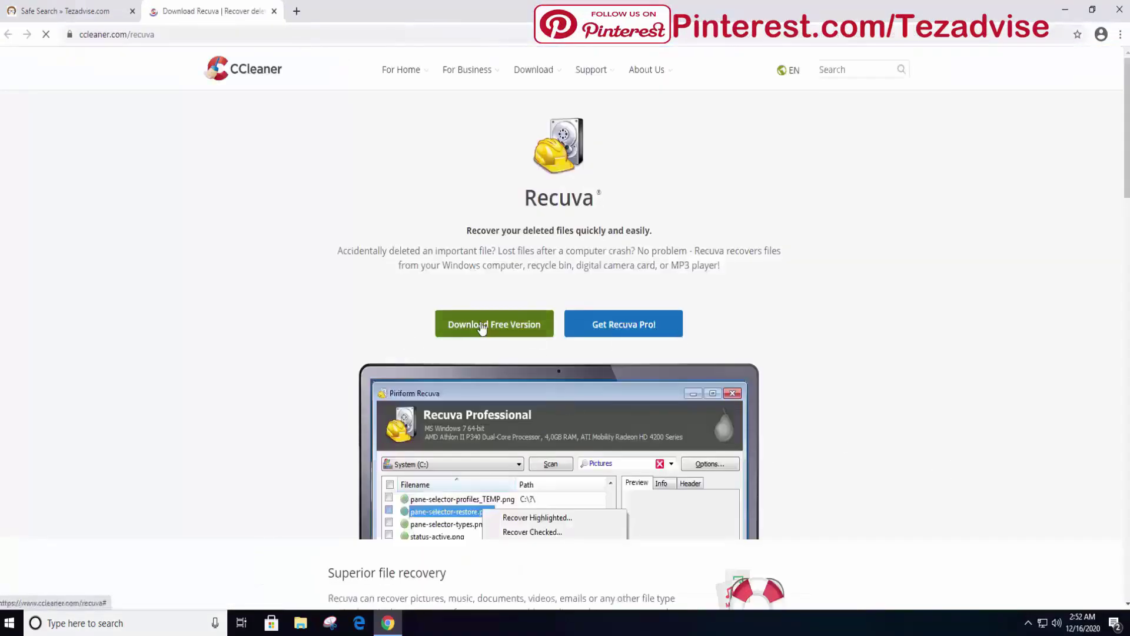
# Step: Download the free version of Recuva from the CCleaner site and open the rcsetup153 installer
pyautogui.click(482, 328)
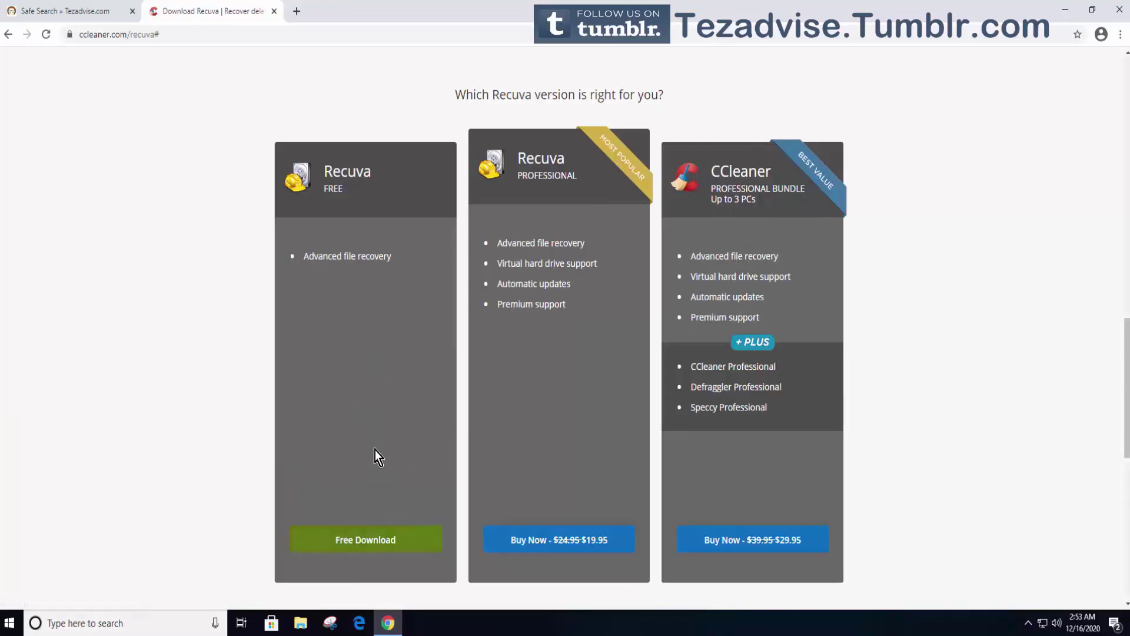
pyautogui.click(378, 549)
pyautogui.click(551, 390)
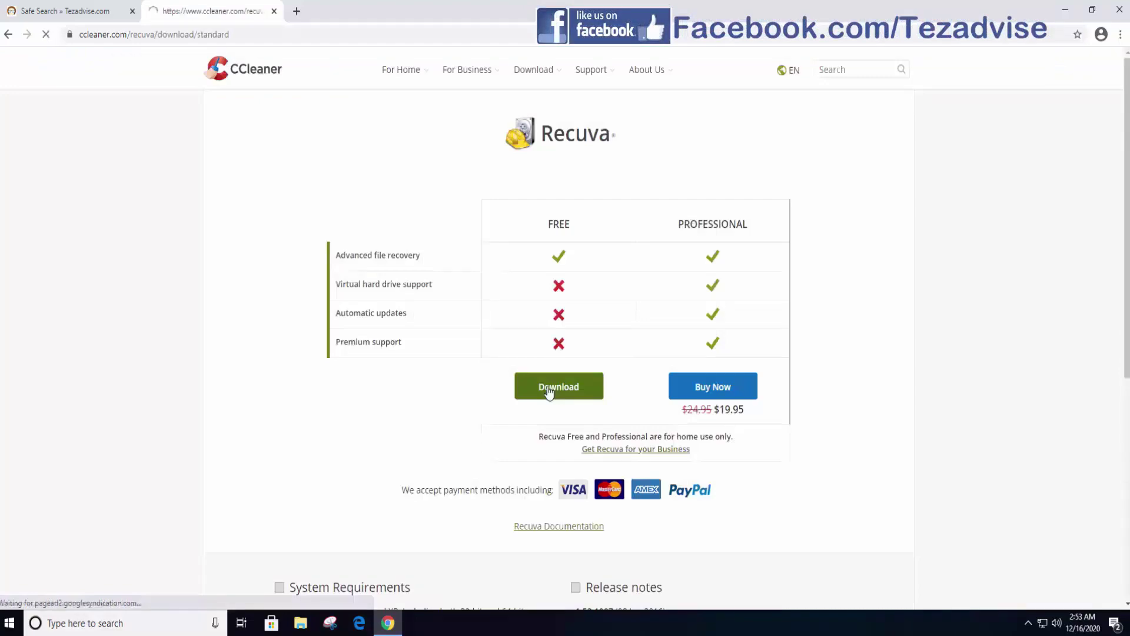
pyautogui.click(112, 589)
pyautogui.click(175, 494)
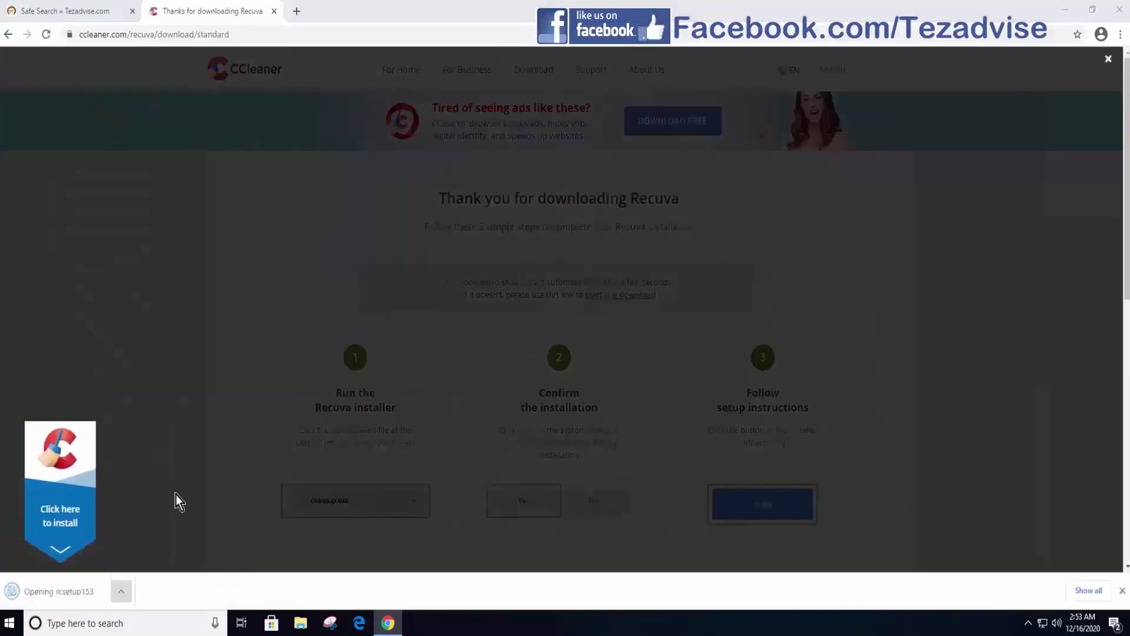
pyautogui.click(475, 406)
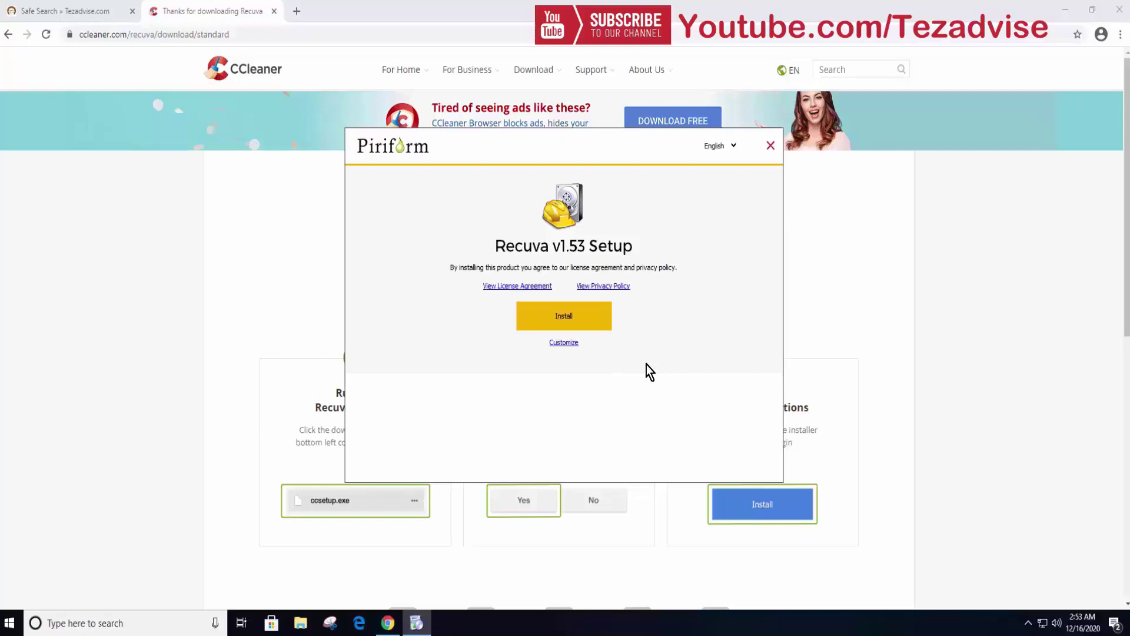
# Step: Customize the Recuva setup by changing the install location to Local Disk (C:)
pyautogui.click(564, 343)
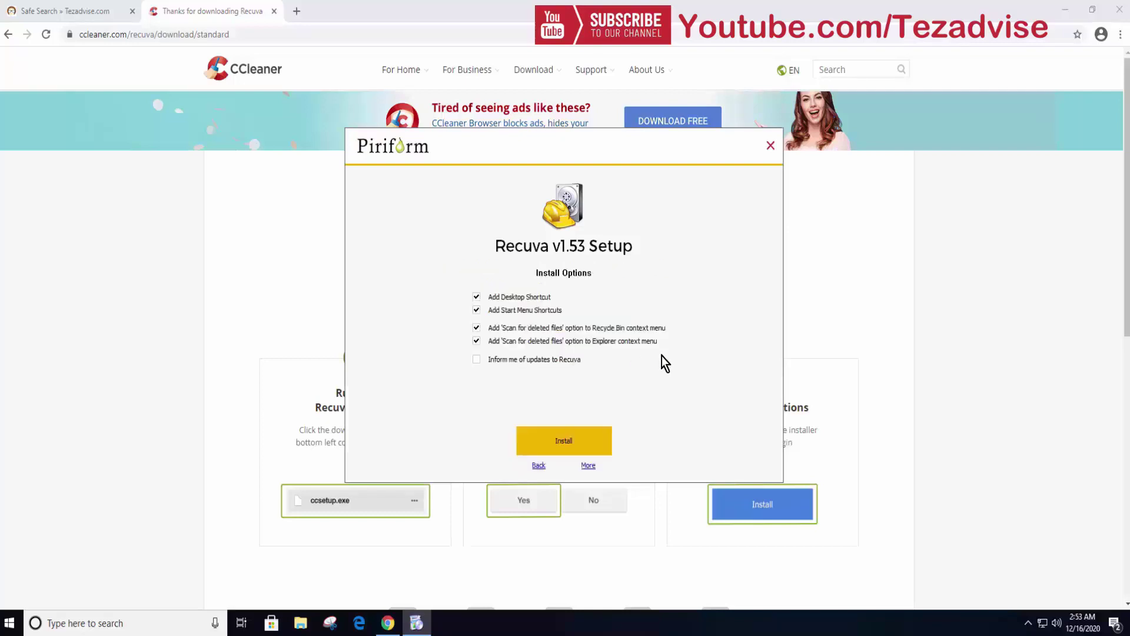
pyautogui.click(589, 465)
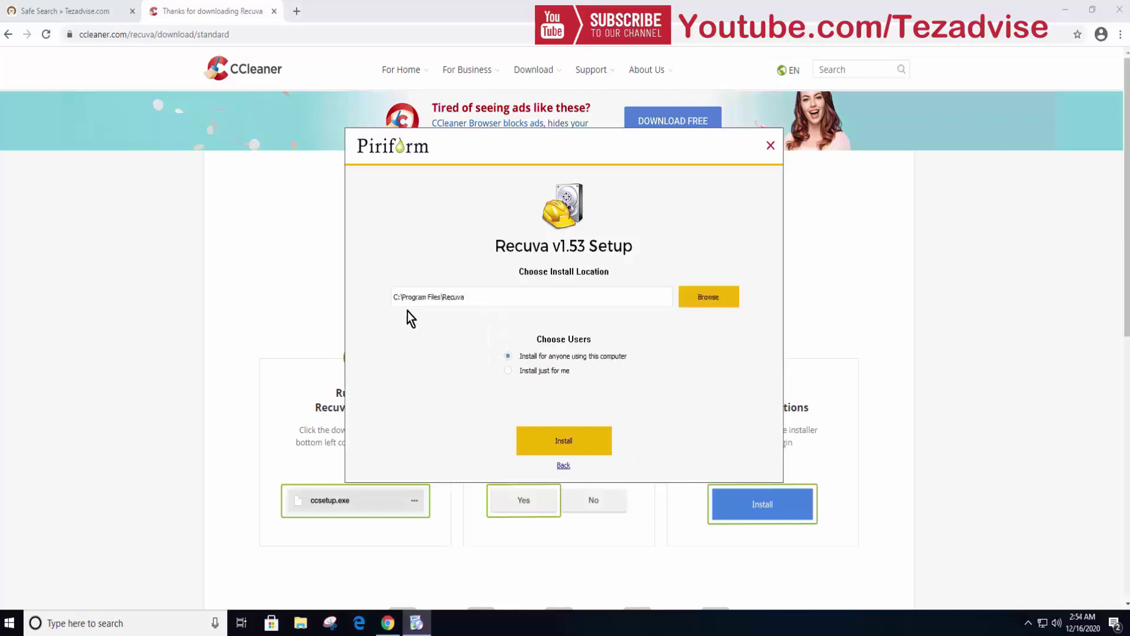
pyautogui.click(706, 299)
pyautogui.click(643, 358)
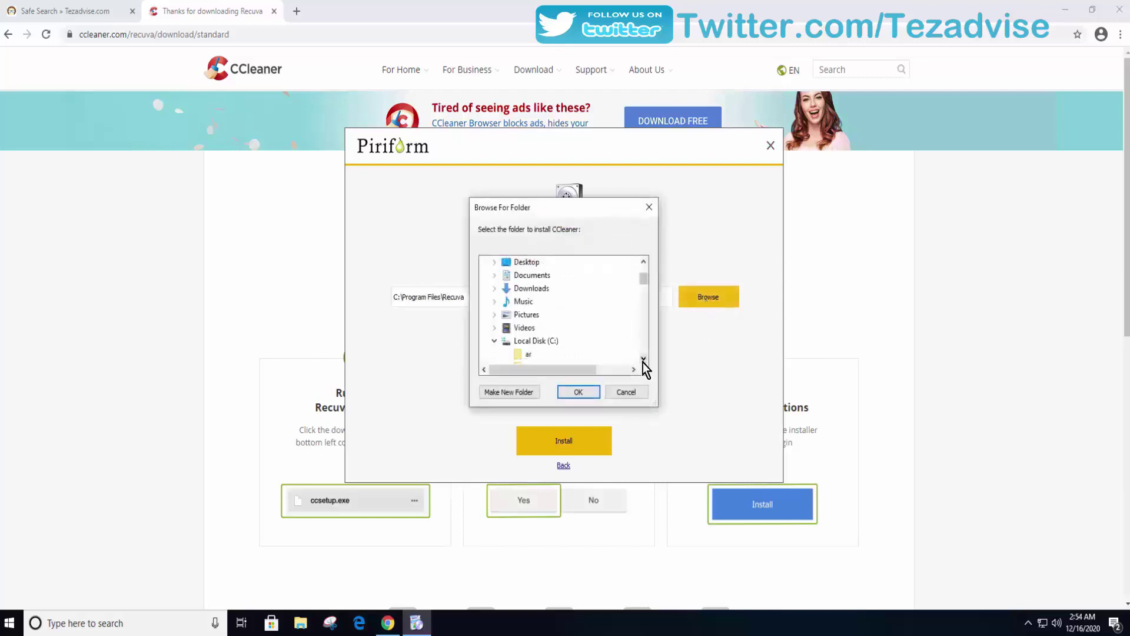
pyautogui.click(644, 358)
pyautogui.click(495, 315)
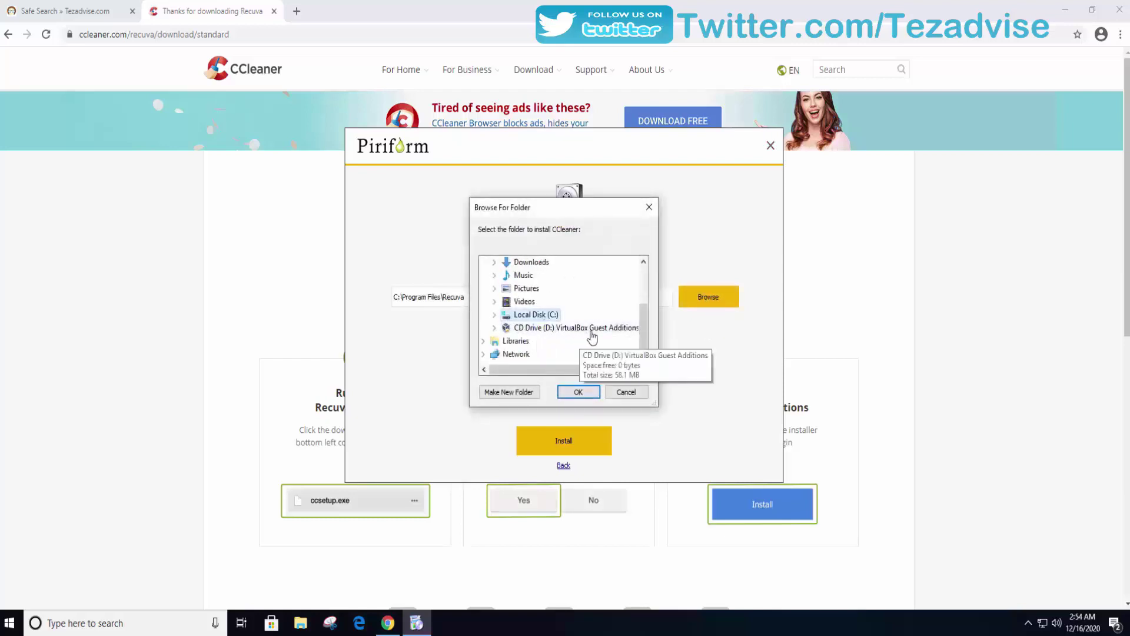
pyautogui.click(580, 392)
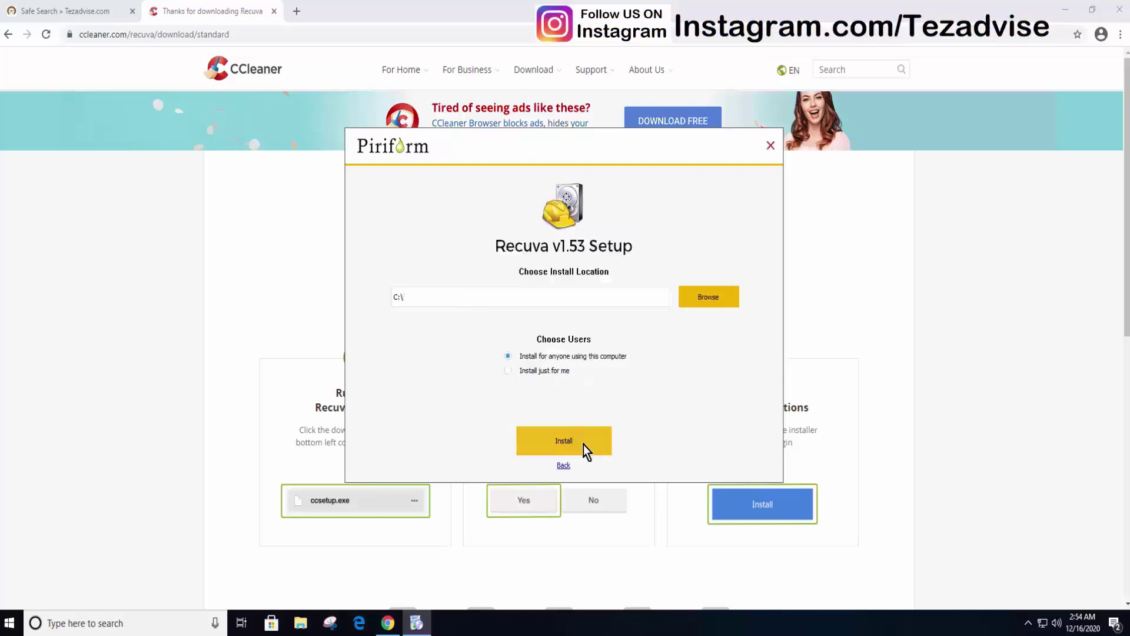
# Step: Install Recuva v1.53 and run it from the completed setup
pyautogui.click(584, 443)
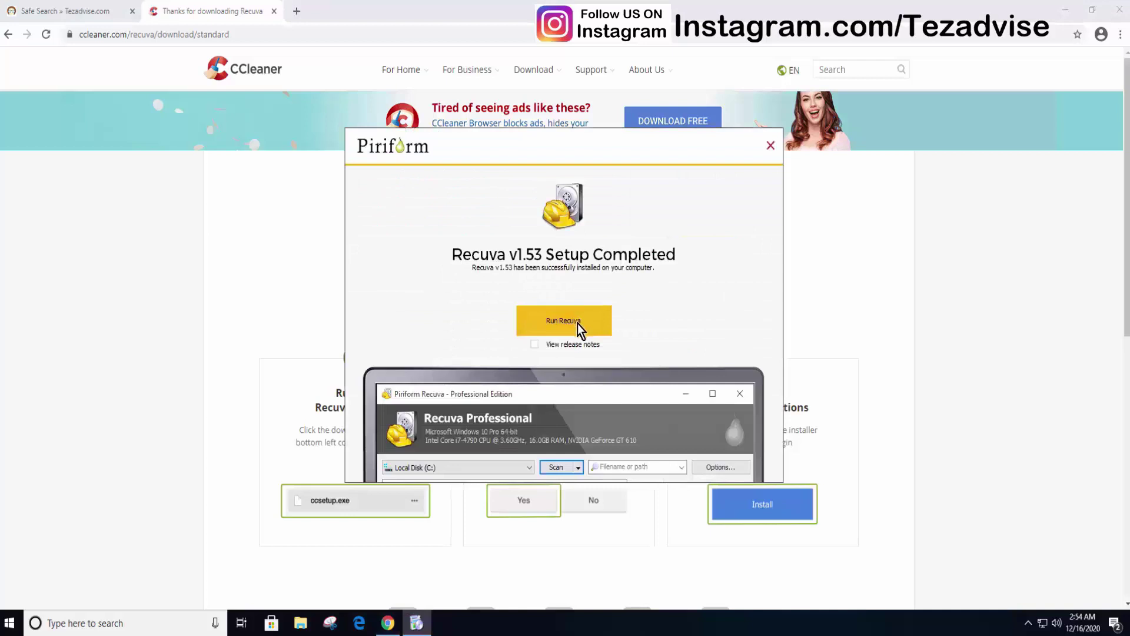
pyautogui.click(578, 324)
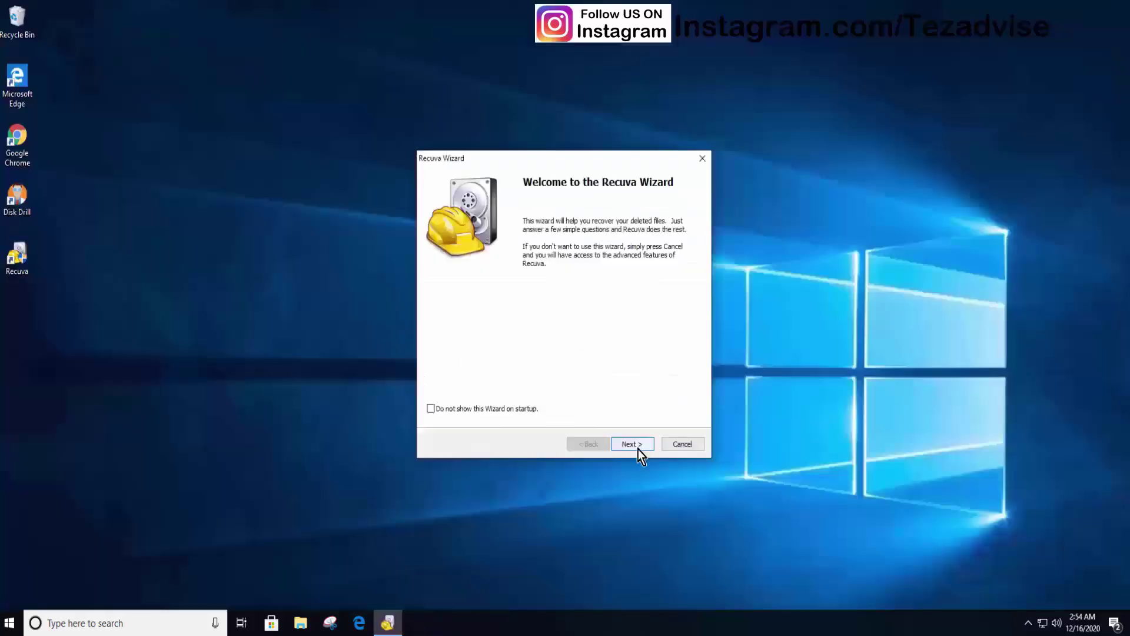
# Step: In the Recuva Wizard, keep All Files as the file type and set the Desktop folder as the specific search location
pyautogui.click(638, 449)
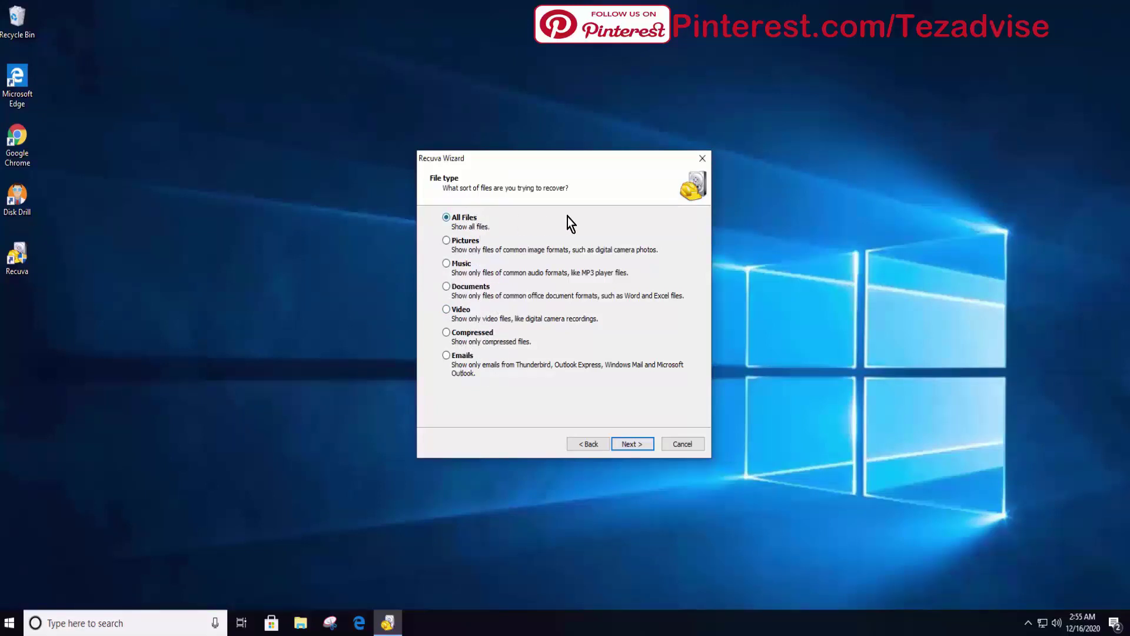
pyautogui.click(636, 446)
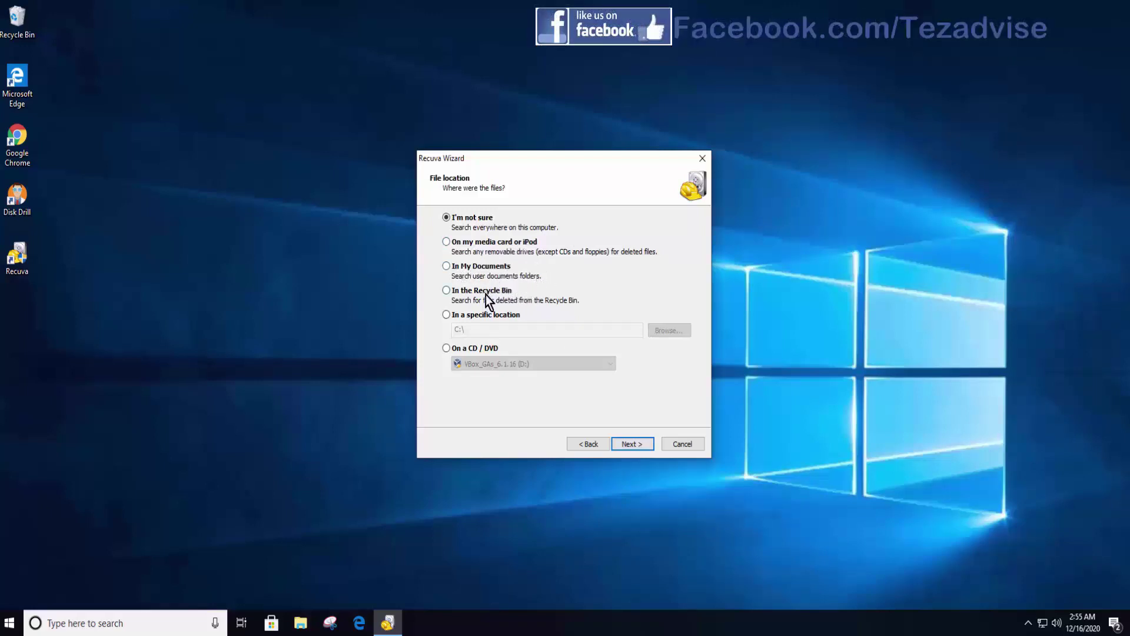
pyautogui.click(446, 315)
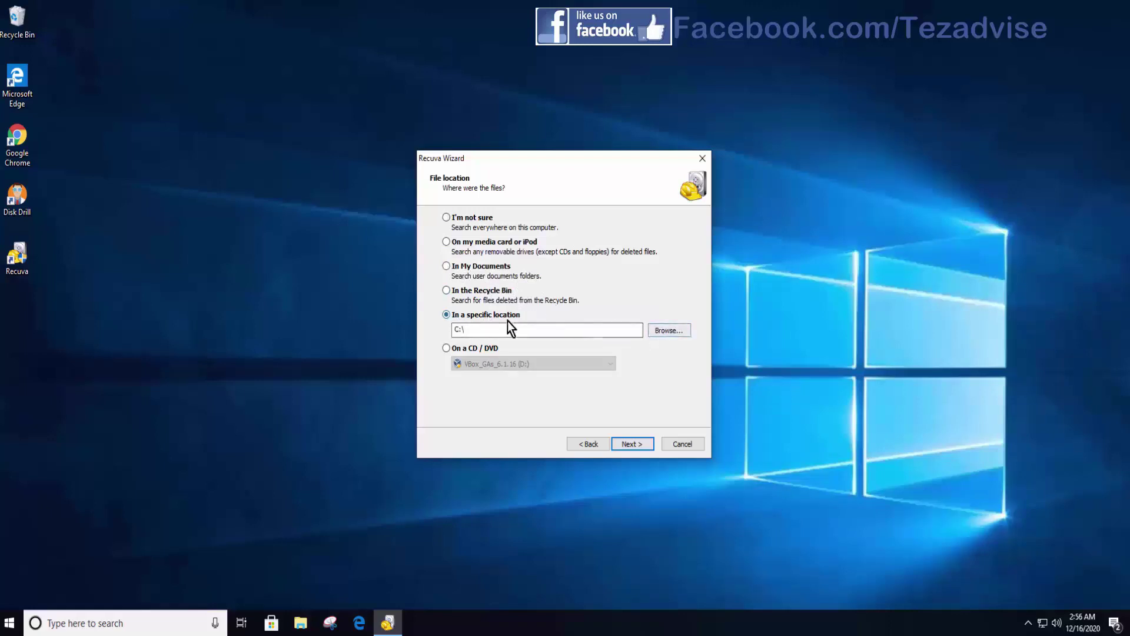
pyautogui.click(672, 331)
pyautogui.click(533, 280)
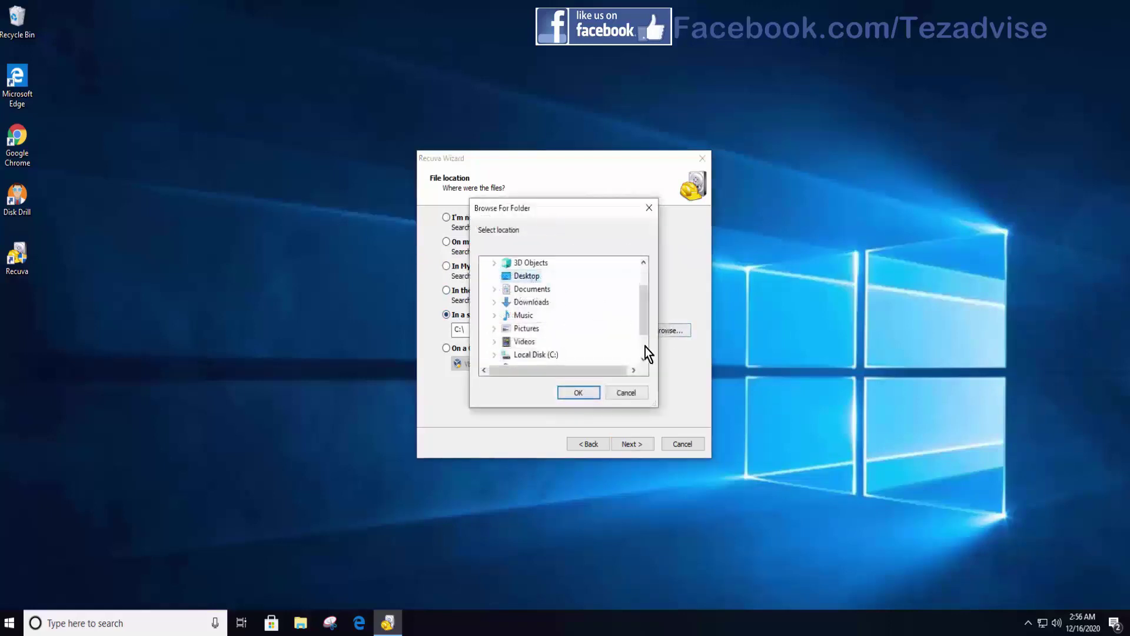
pyautogui.click(580, 393)
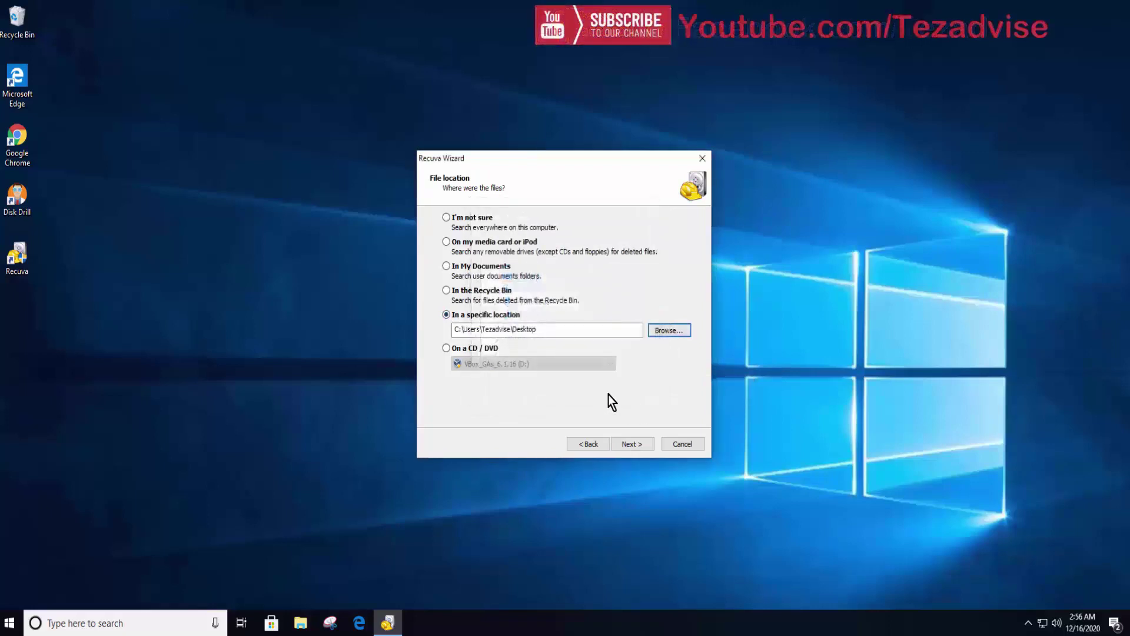
pyautogui.click(639, 446)
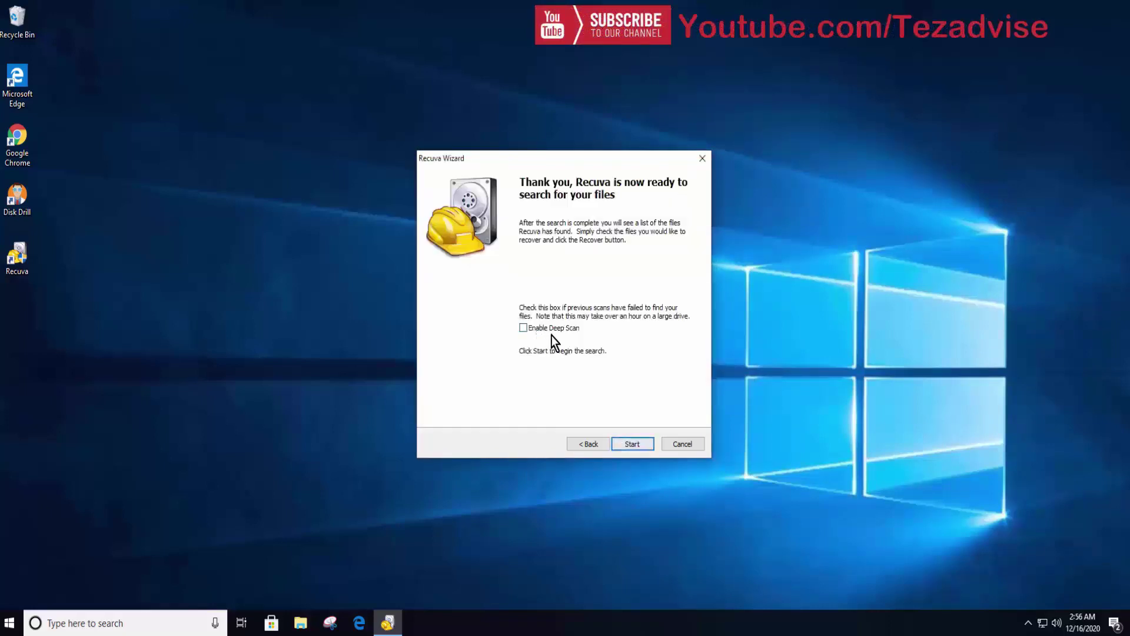
# Step: Enable Deep Scan, start the Recuva search and cancel it during the drive scan
pyautogui.click(523, 329)
pyautogui.click(629, 444)
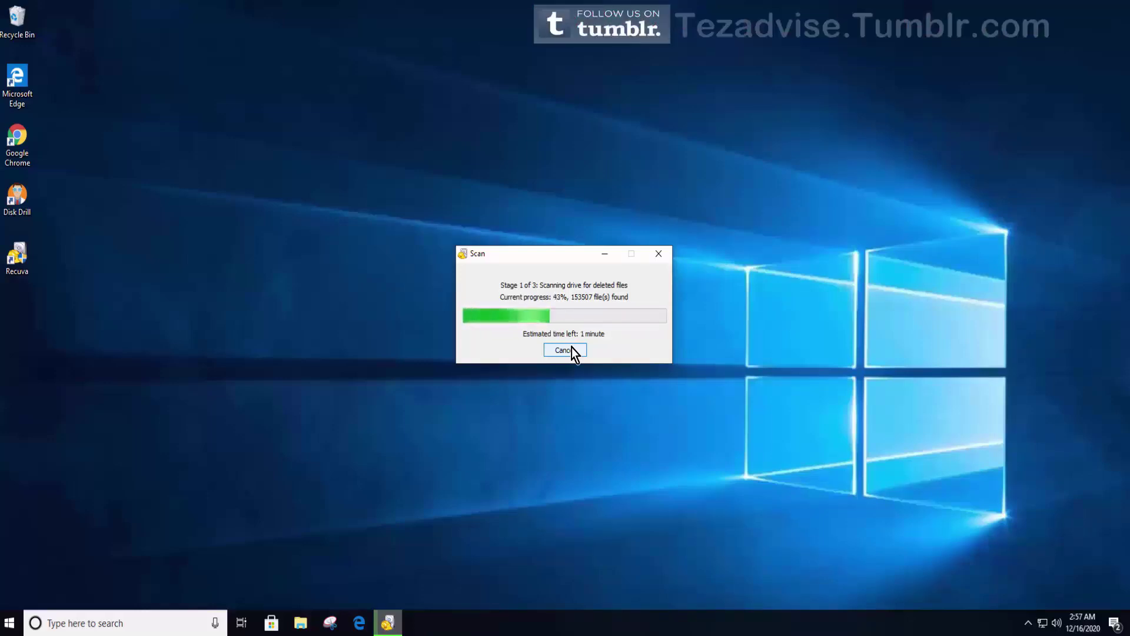
pyautogui.click(571, 349)
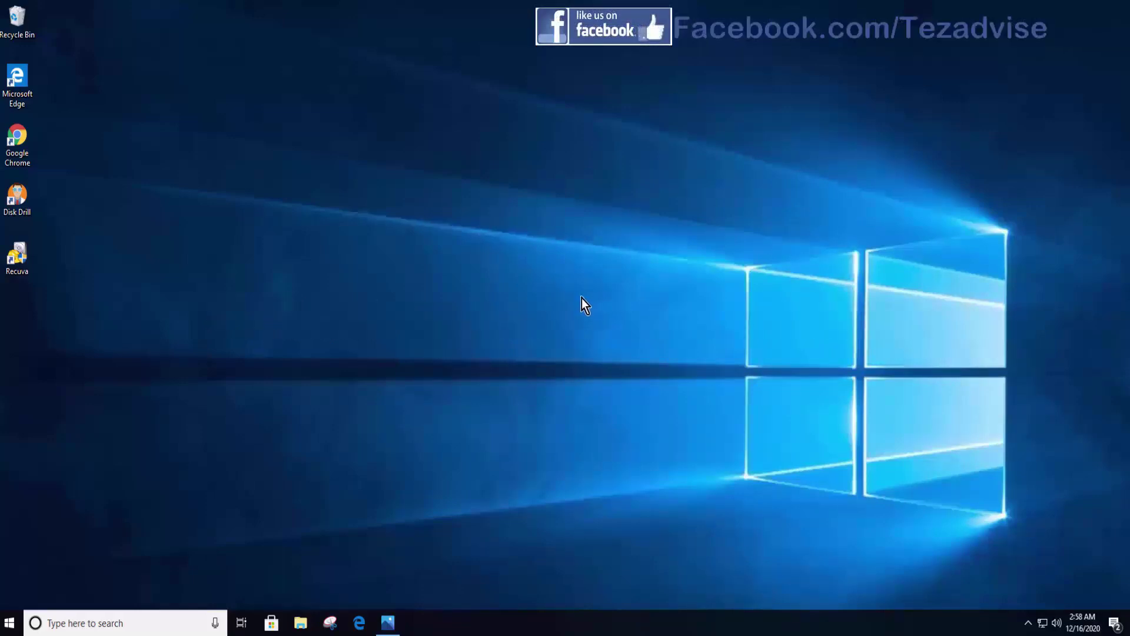
# Step: Open the Backup page under Update & Security in Windows Settings and check for a drive to add for File History
pyautogui.click(9, 623)
pyautogui.press('super+i')
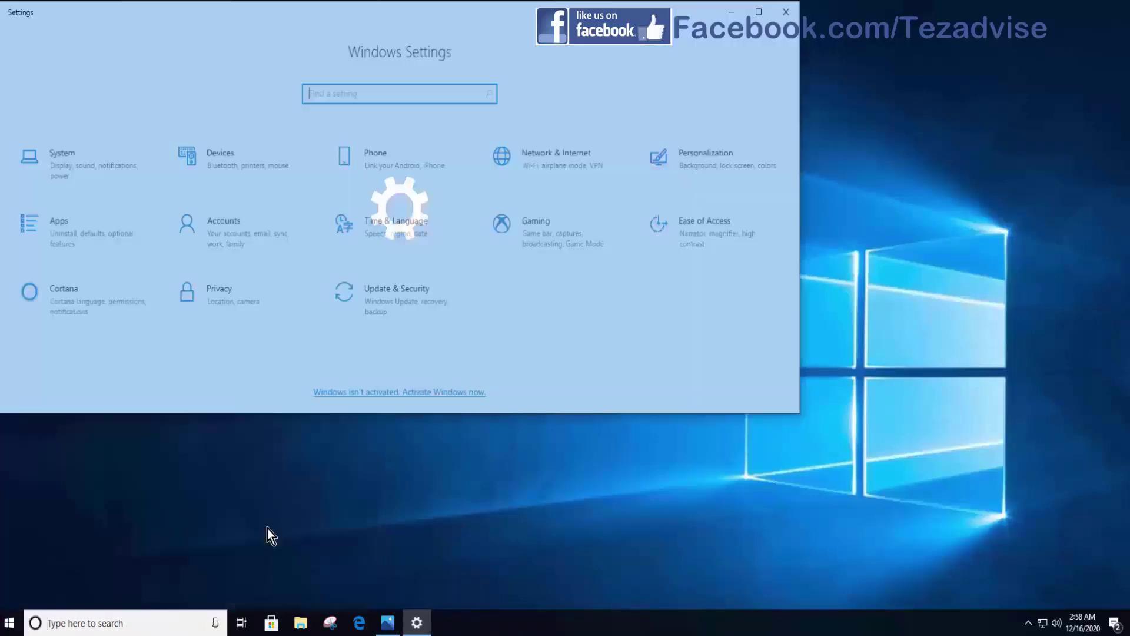
pyautogui.click(418, 301)
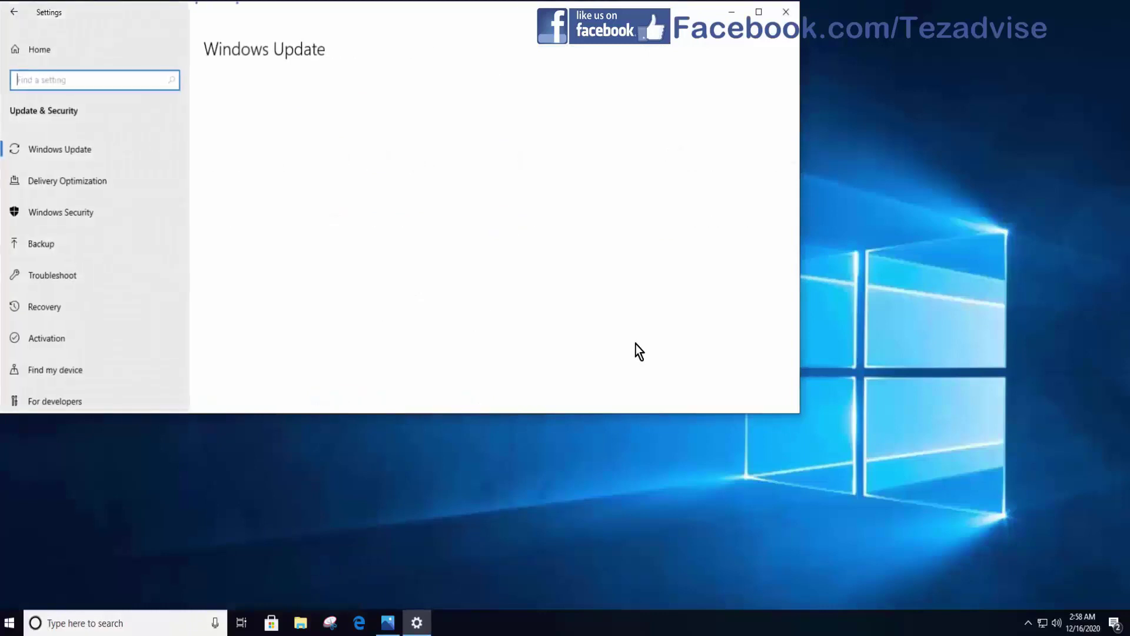
pyautogui.click(107, 246)
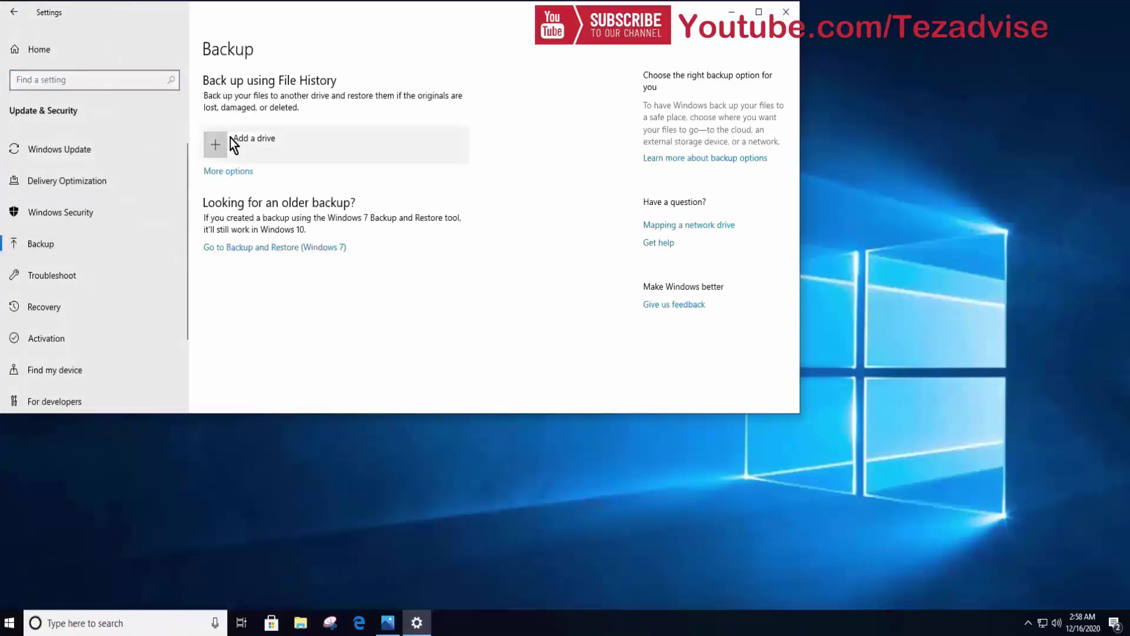
pyautogui.click(283, 156)
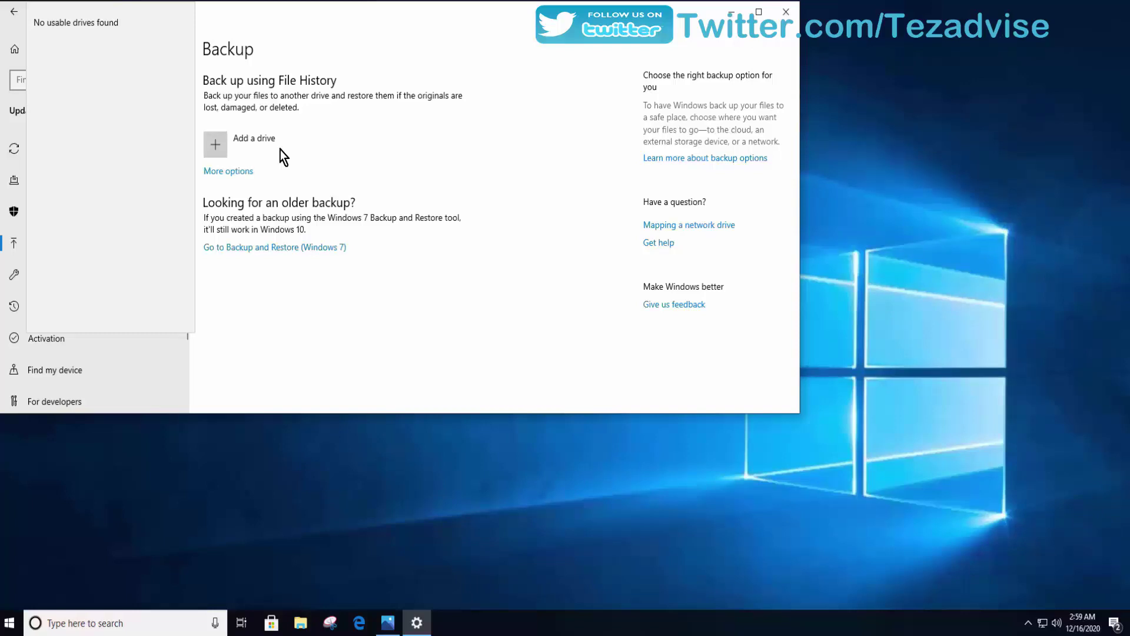
pyautogui.click(283, 156)
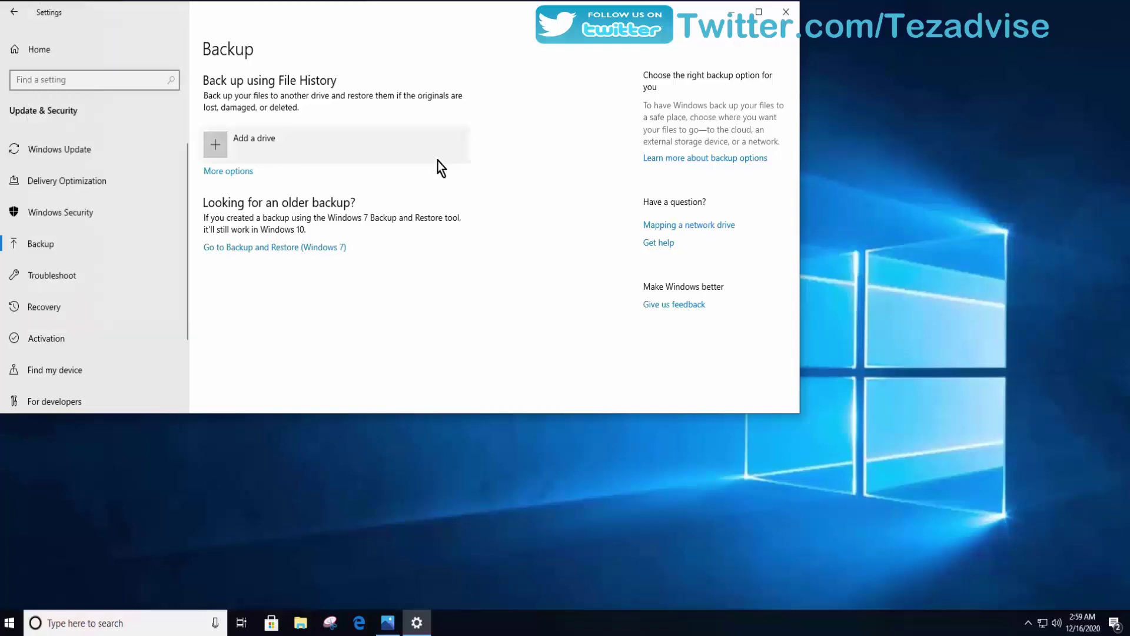
# Step: Open the advanced File History settings from the backup options and bring up the selection of a File History drive or network location
pyautogui.click(233, 172)
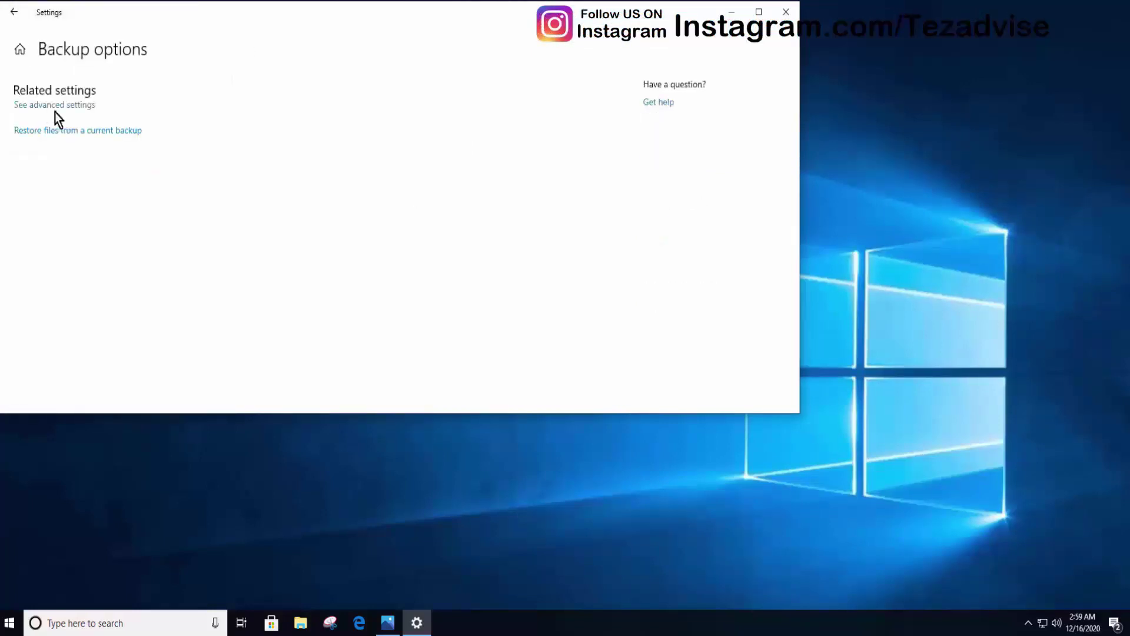
pyautogui.click(64, 106)
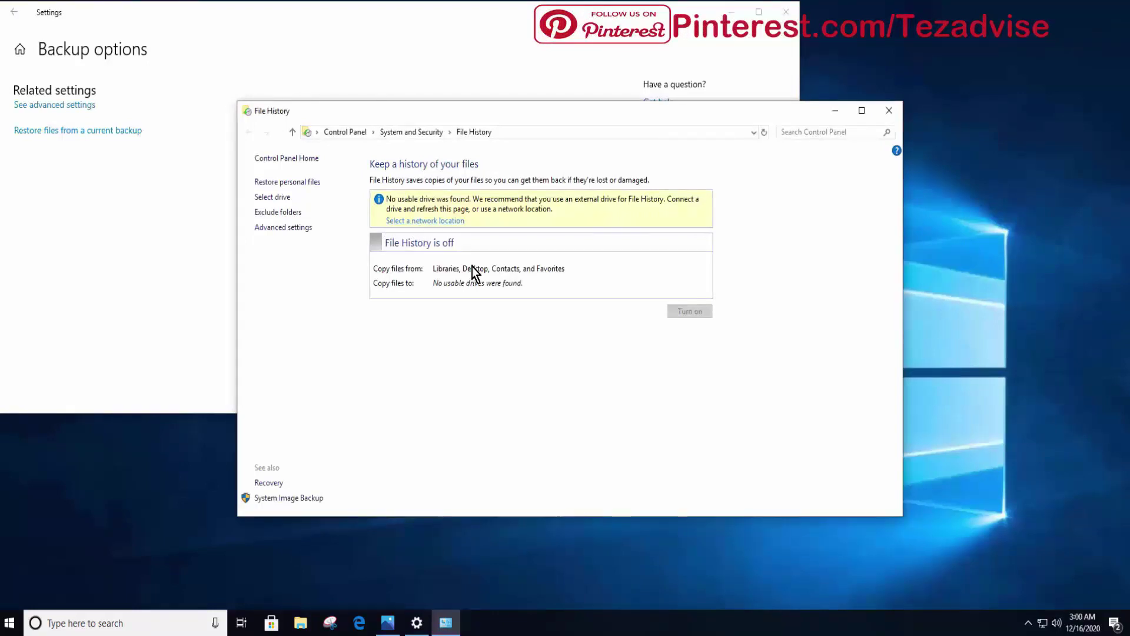
pyautogui.click(412, 223)
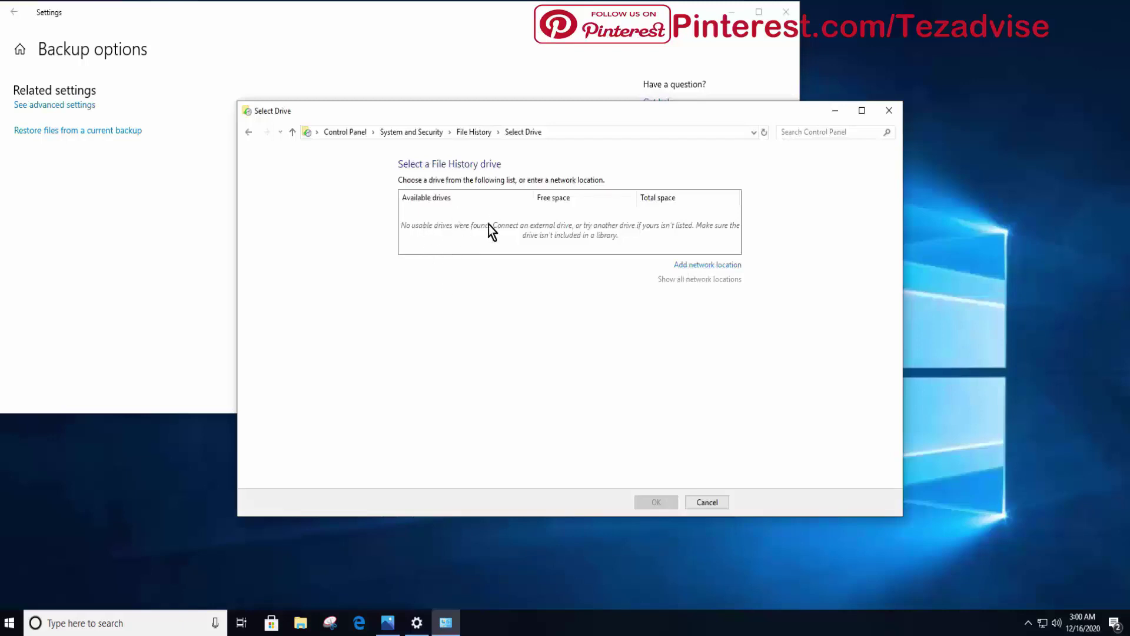
# Step: Switch to Photos and go through the File History example images from 1.PNG to 4.PNG
pyautogui.hotkey('alt', 'Tab')
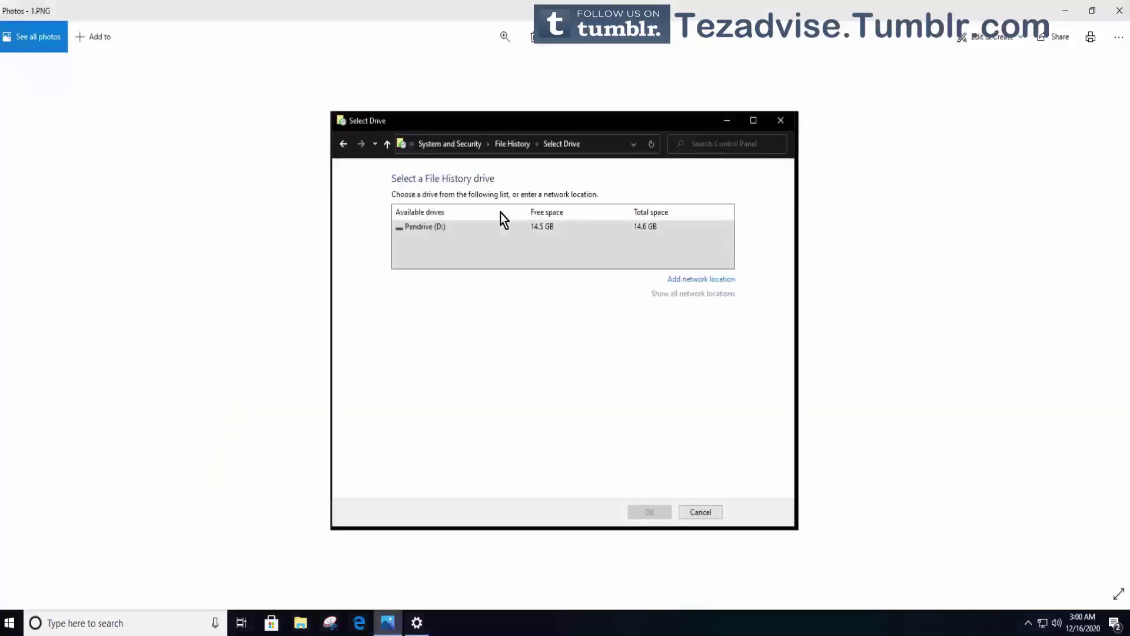
pyautogui.press('Right')
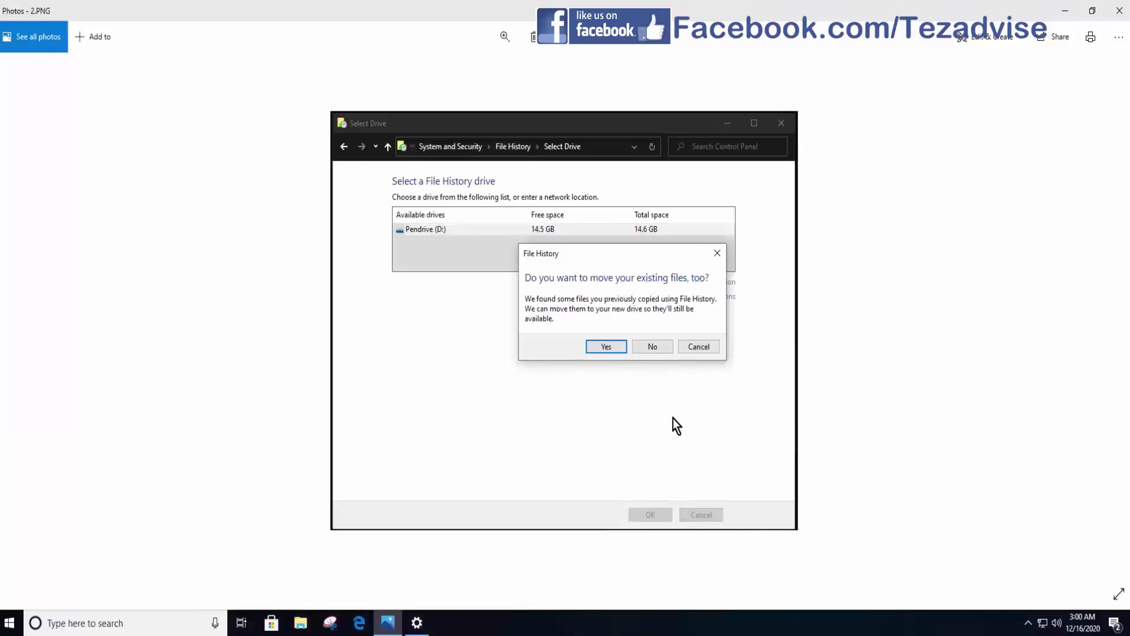
pyautogui.click(1104, 325)
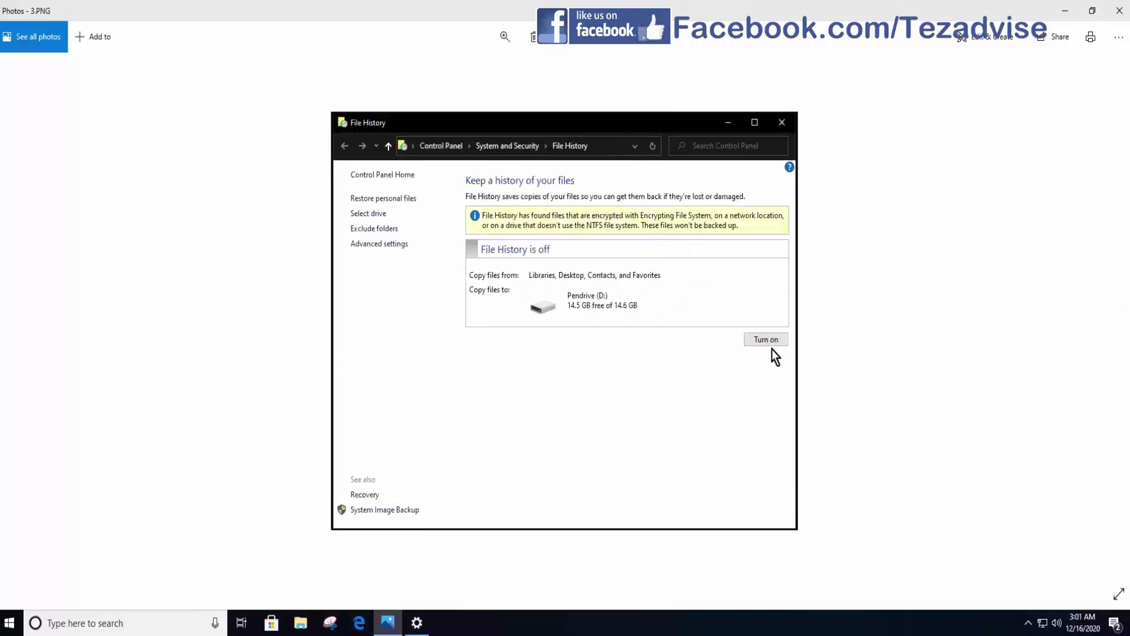
pyautogui.press('Right')
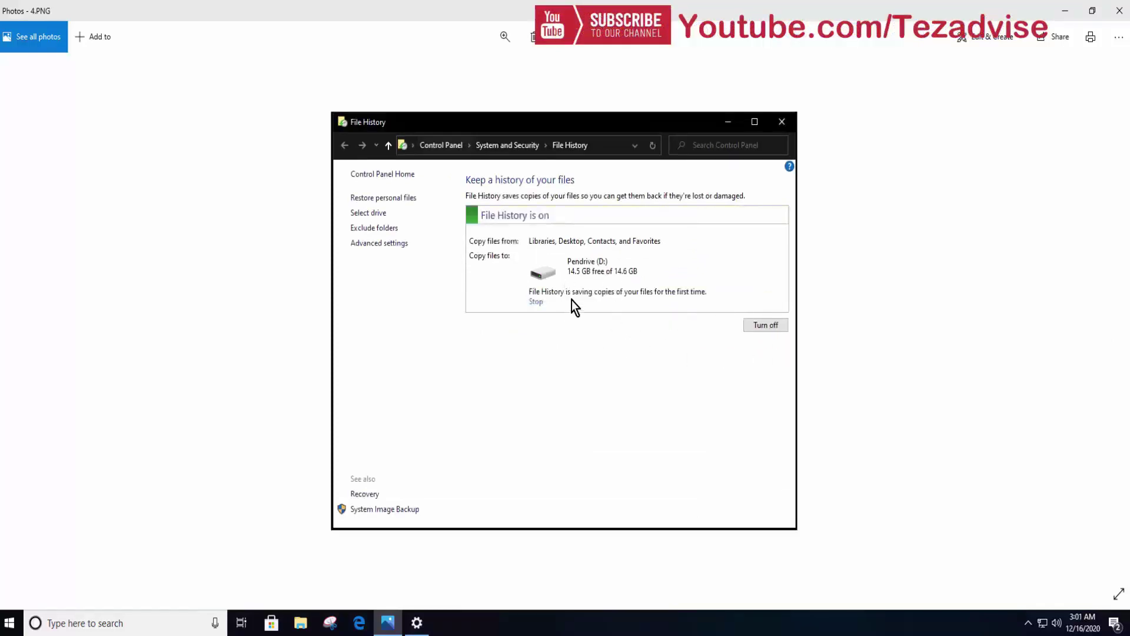